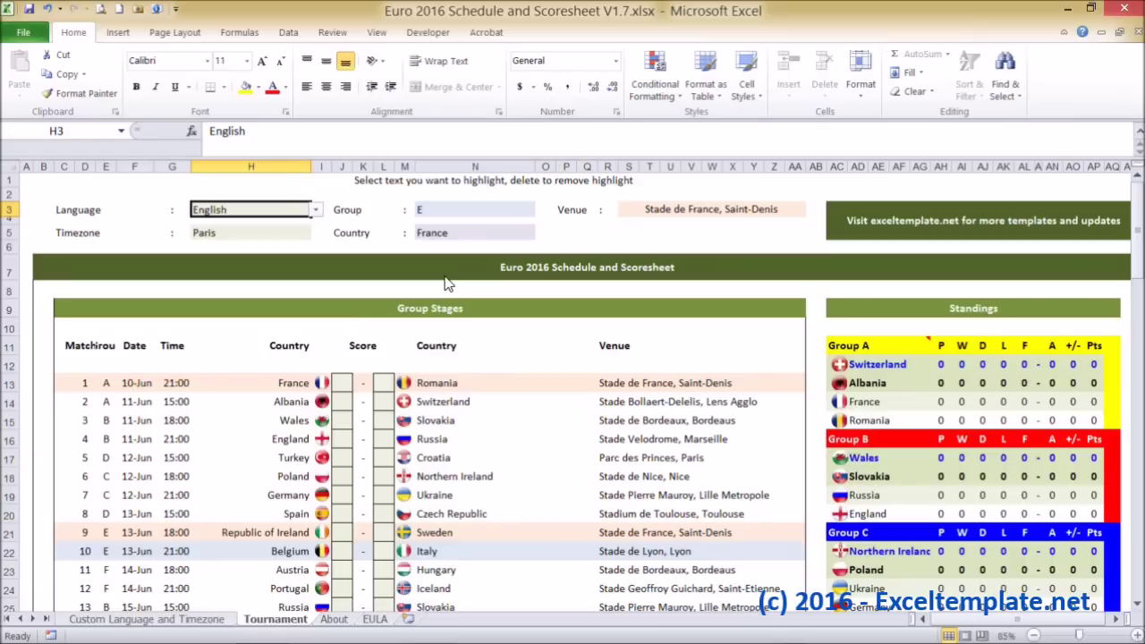
- Choose NEW LANGUAGE from the H3 language list, then view the Custom Language and Timezone sheet
{"action": "left_click", "coordinate": [281, 238]}
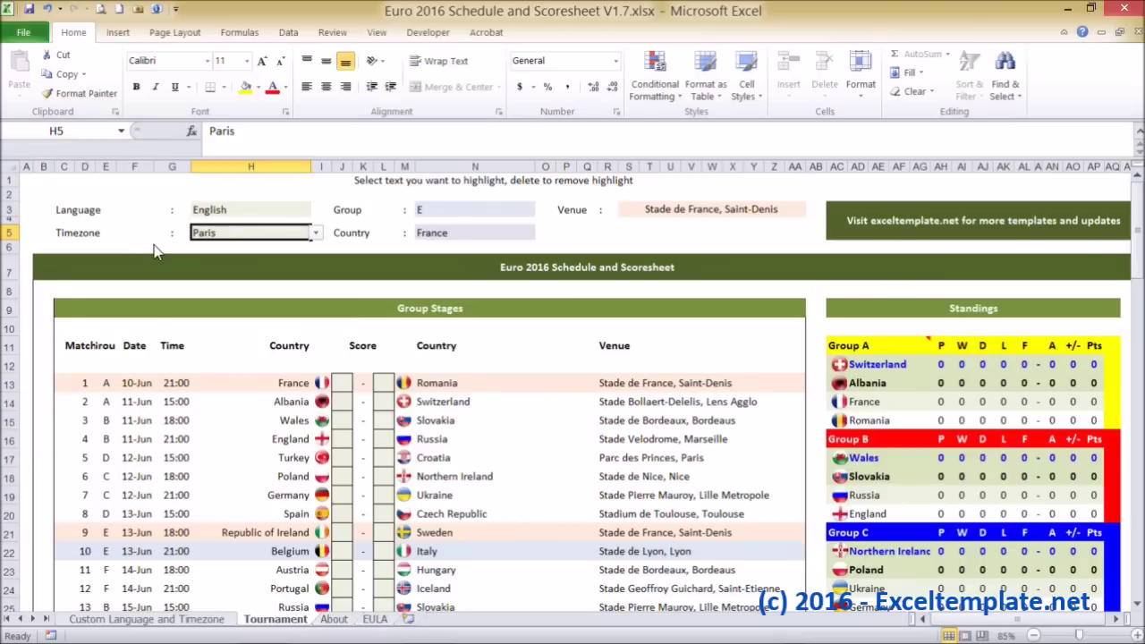
{"action": "left_click", "coordinate": [224, 212]}
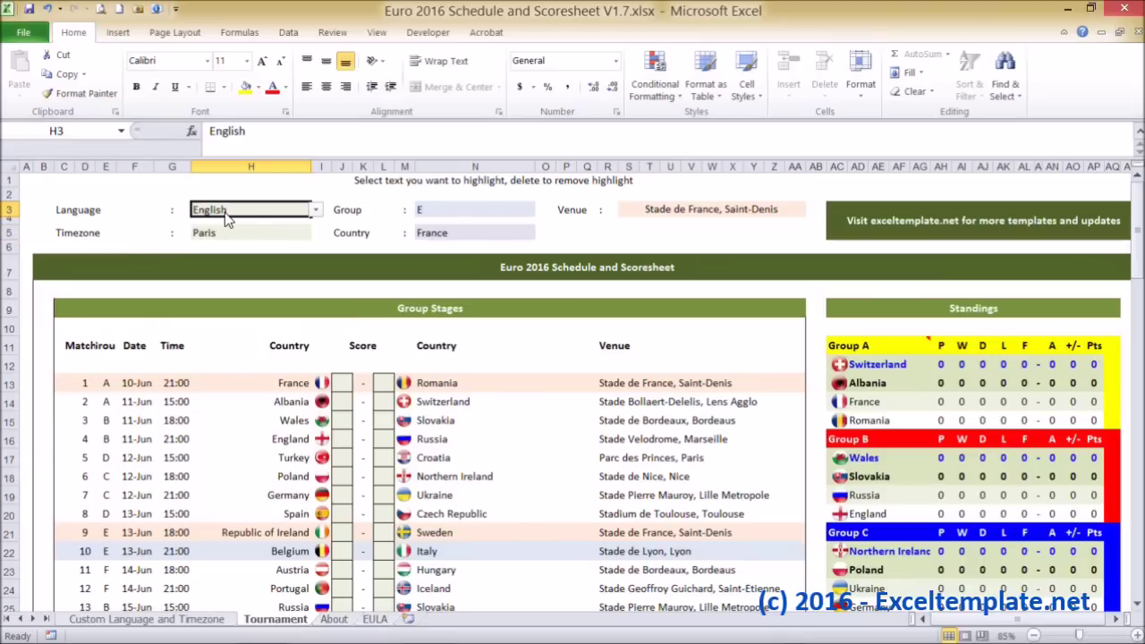
{"action": "left_click", "coordinate": [316, 216]}
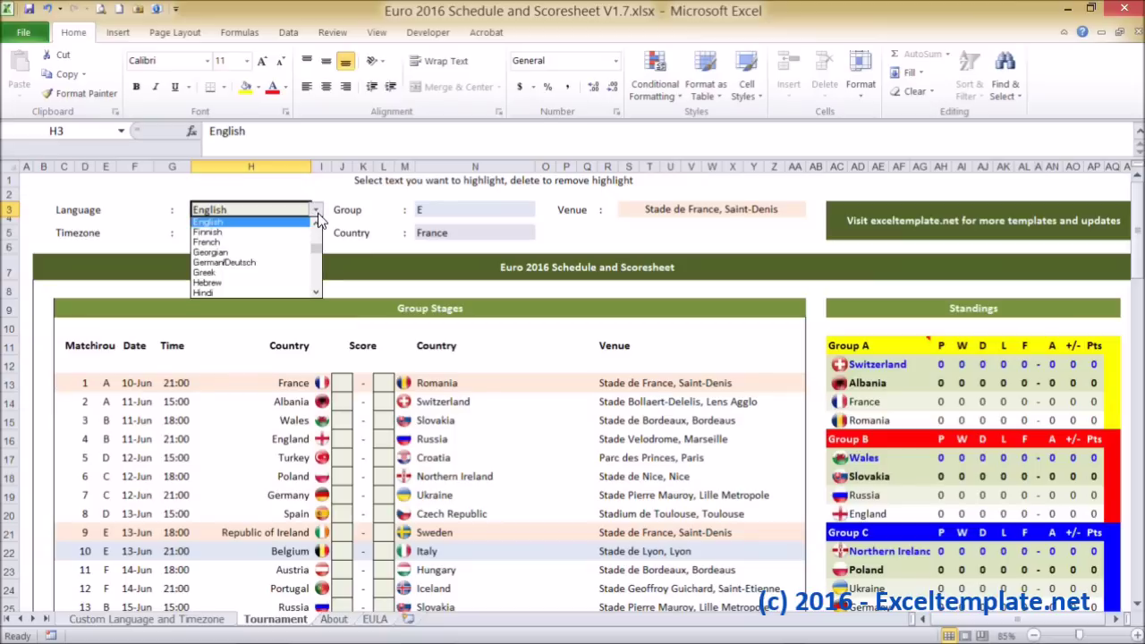
{"action": "left_click", "coordinate": [317, 215]}
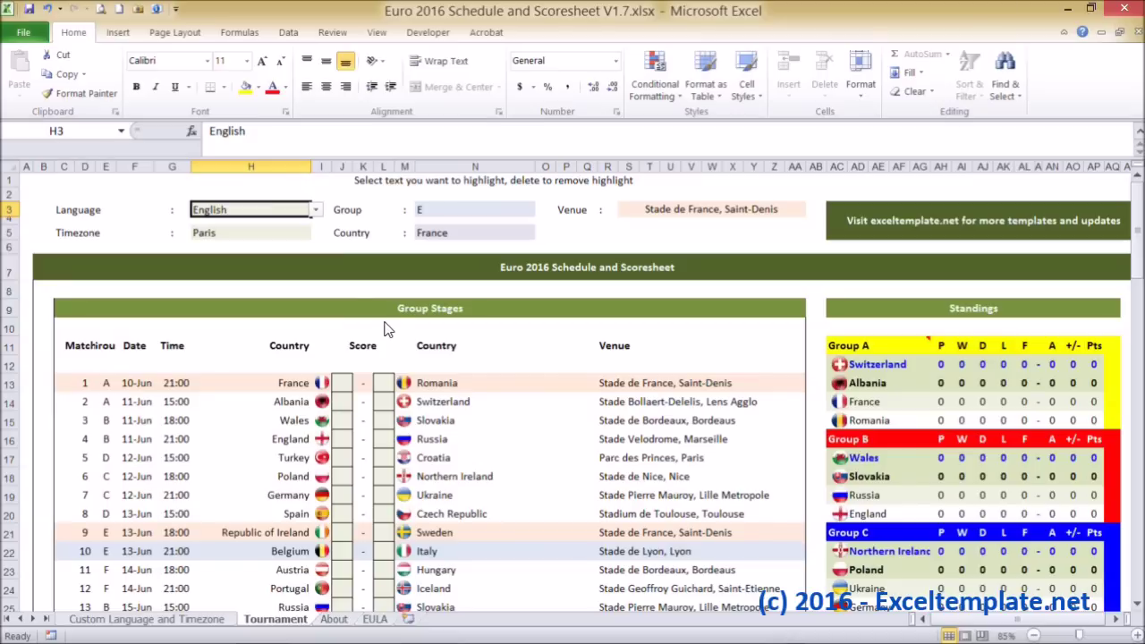
{"action": "left_click", "coordinate": [317, 211]}
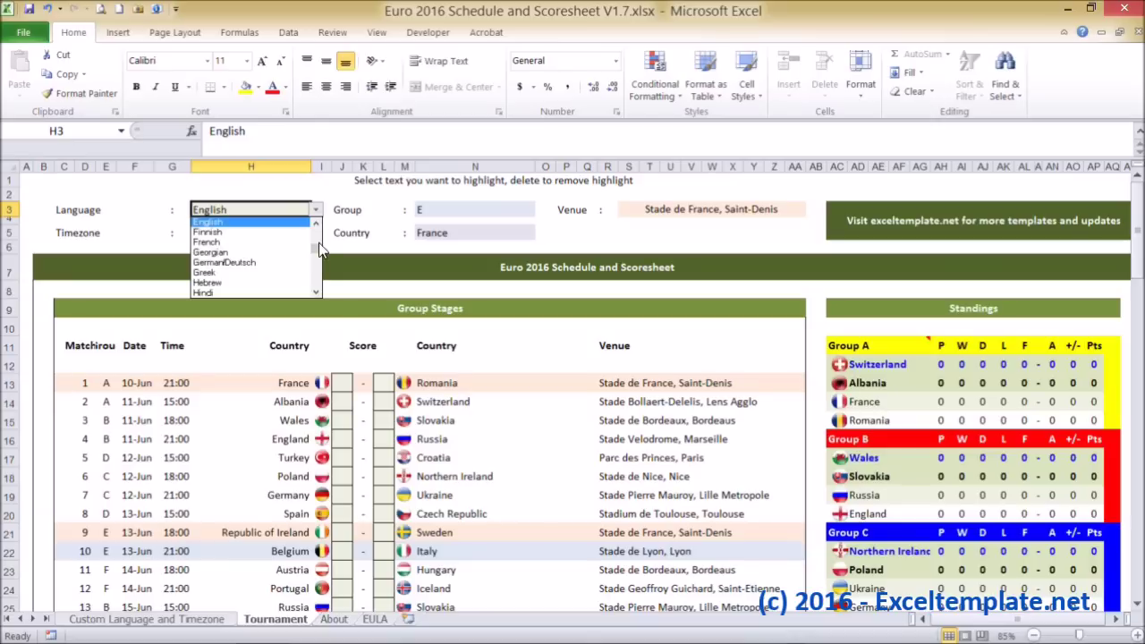
{"action": "left_click_drag", "start_coordinate": [319, 249], "coordinate": [313, 299]}
{"action": "left_click", "coordinate": [270, 292]}
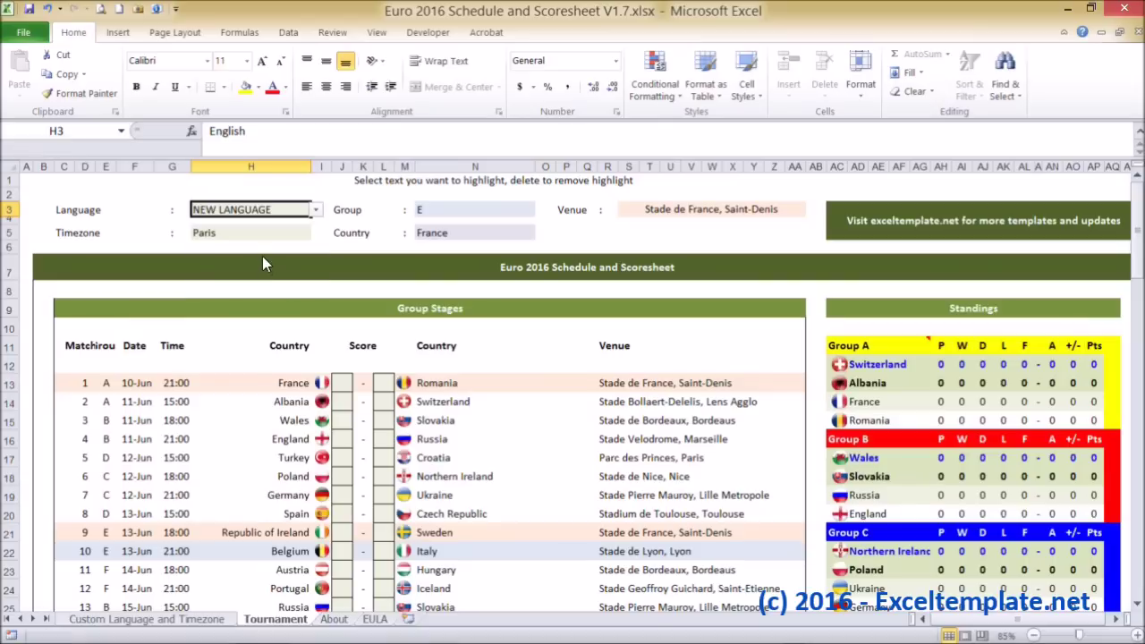
{"action": "left_click", "coordinate": [190, 619]}
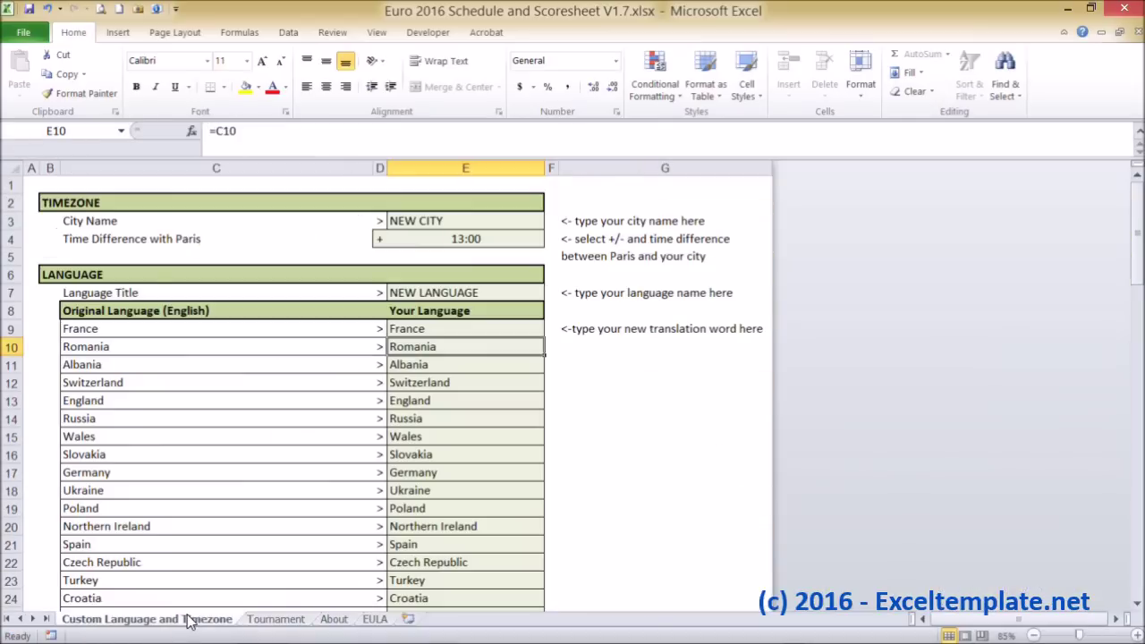
- Browse the translation table, including the France and Switzerland entries, then return to the Tournament sheet
{"action": "left_click", "coordinate": [440, 336]}
{"action": "scroll", "coordinate": [458, 365], "scroll_direction": "down", "scroll_amount": 2}
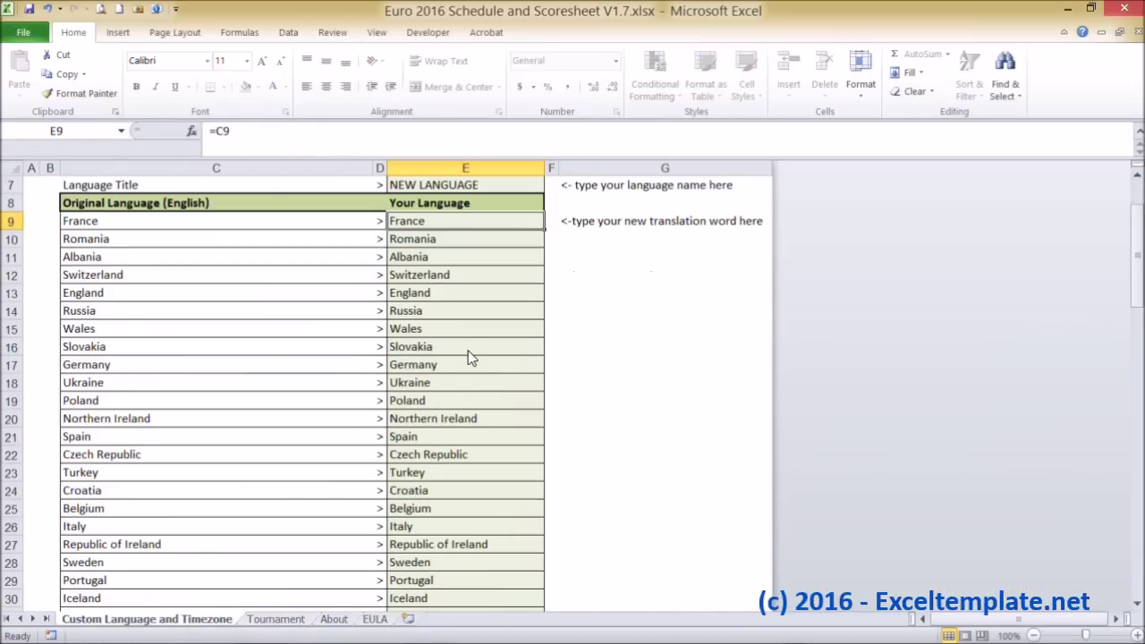
{"action": "left_click", "coordinate": [452, 280]}
{"action": "scroll", "coordinate": [453, 293], "scroll_direction": "down", "scroll_amount": 20}
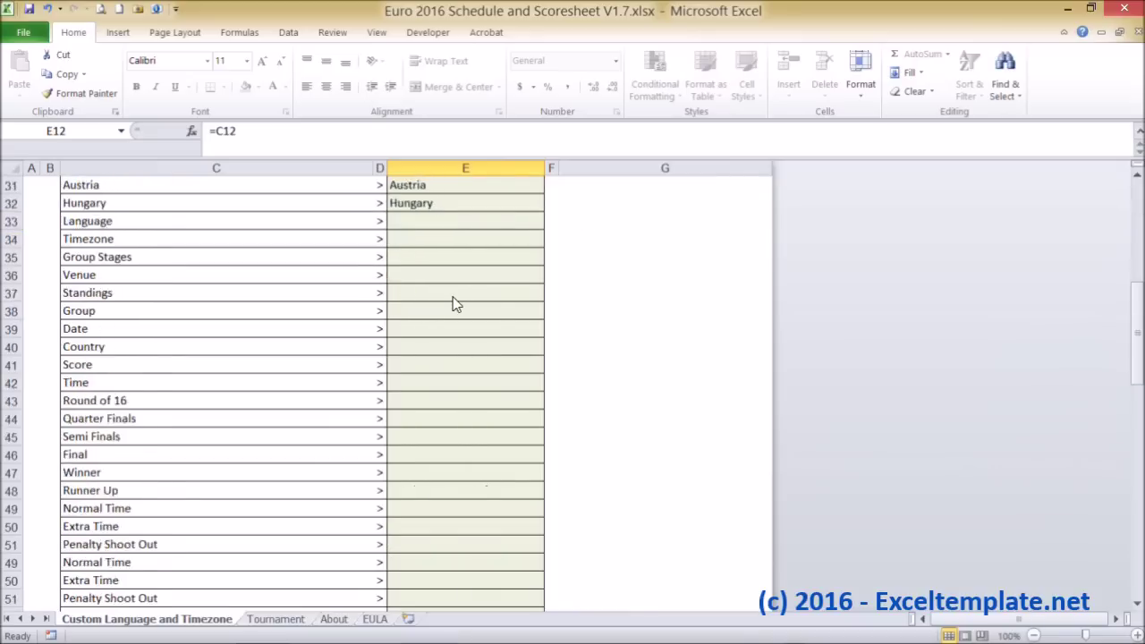
{"action": "scroll", "coordinate": [453, 304], "scroll_direction": "down", "scroll_amount": 6}
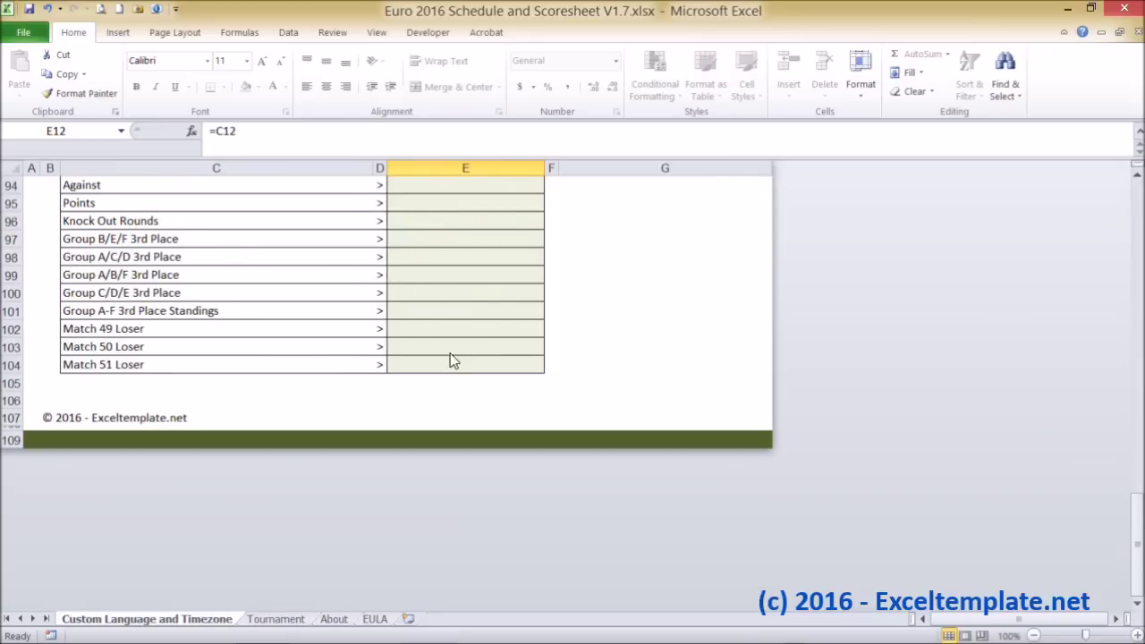
{"action": "scroll", "coordinate": [439, 300], "scroll_direction": "up", "scroll_amount": 20}
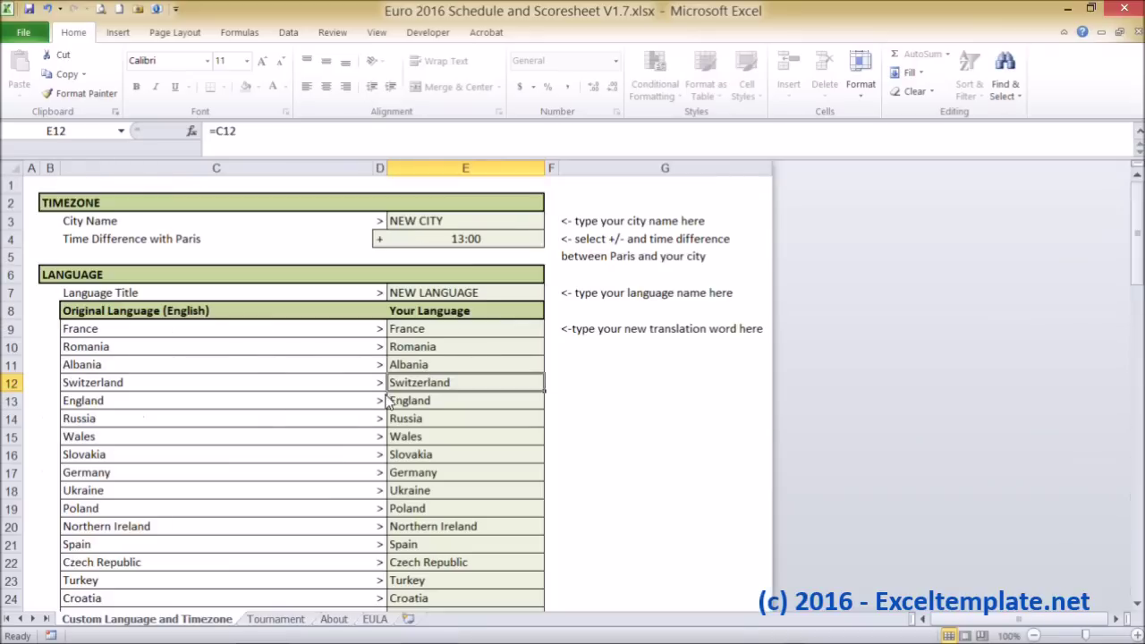
{"action": "left_click", "coordinate": [288, 624]}
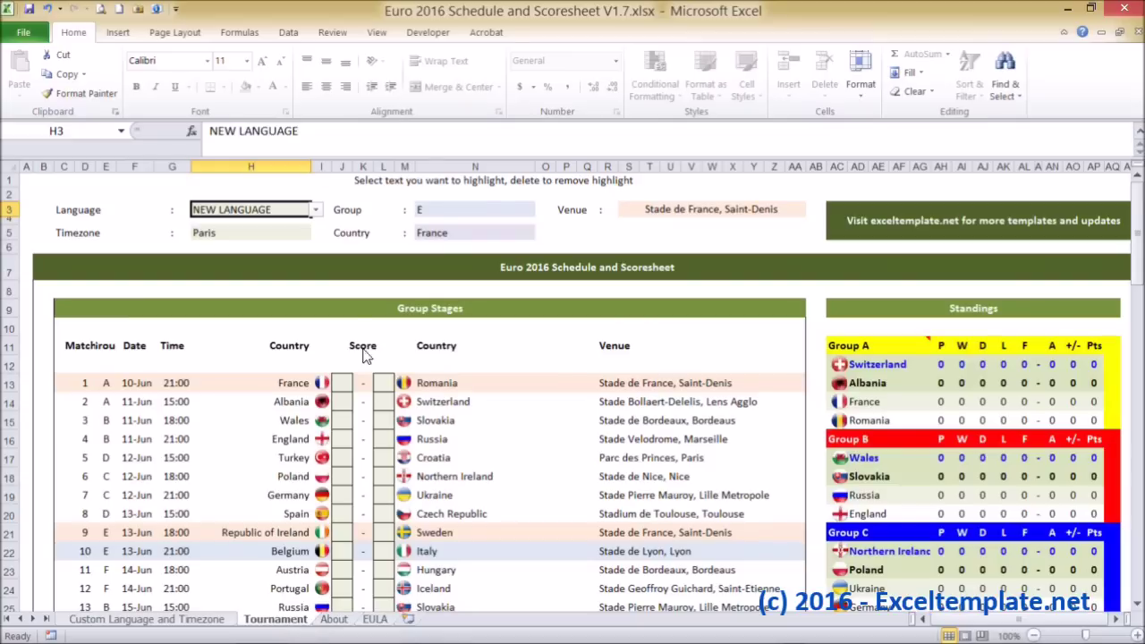
- Pick NEW CITY as the H5 timezone, shifting match times 13 hours, then view the custom sheet
{"action": "left_click", "coordinate": [292, 237]}
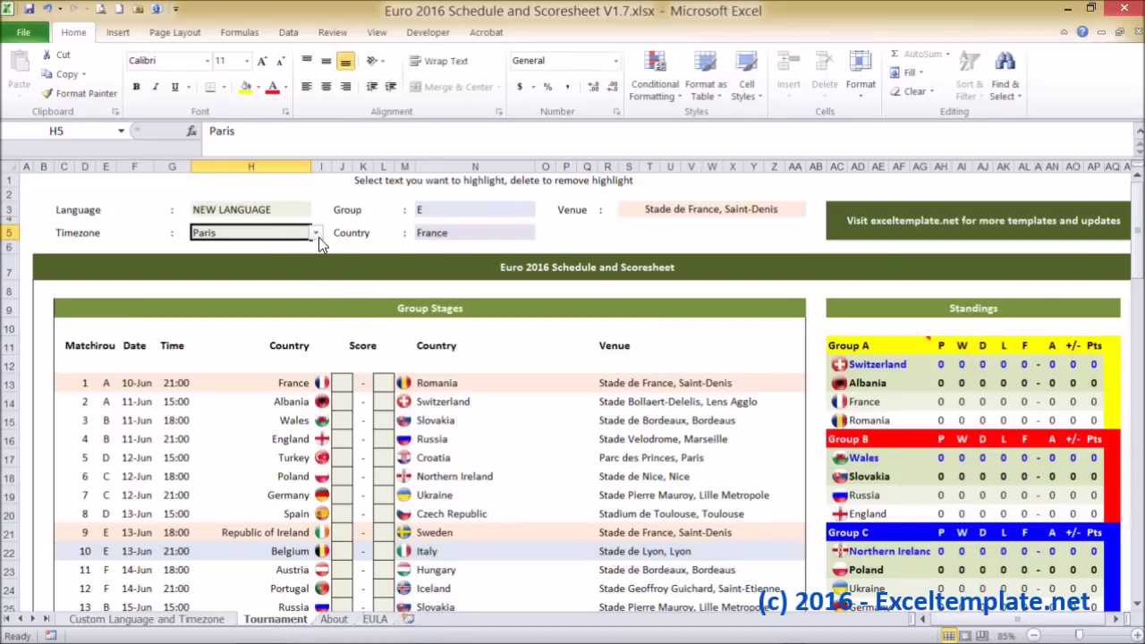
{"action": "left_click", "coordinate": [315, 233]}
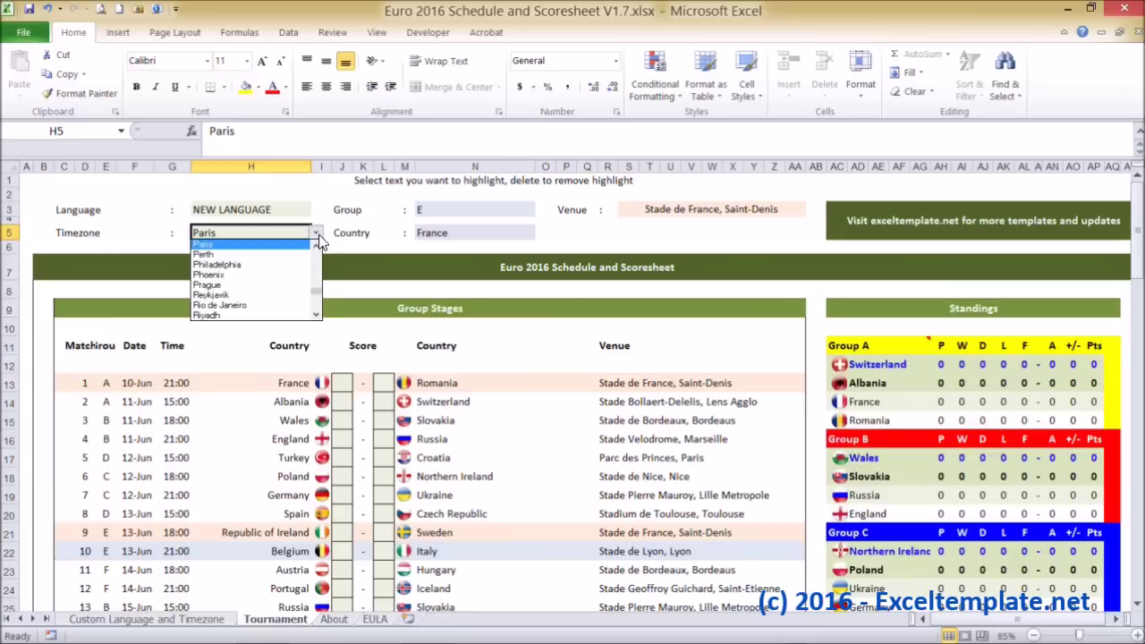
{"action": "left_click", "coordinate": [316, 235]}
{"action": "left_click", "coordinate": [316, 234]}
{"action": "left_click_drag", "start_coordinate": [317, 291], "coordinate": [317, 246]}
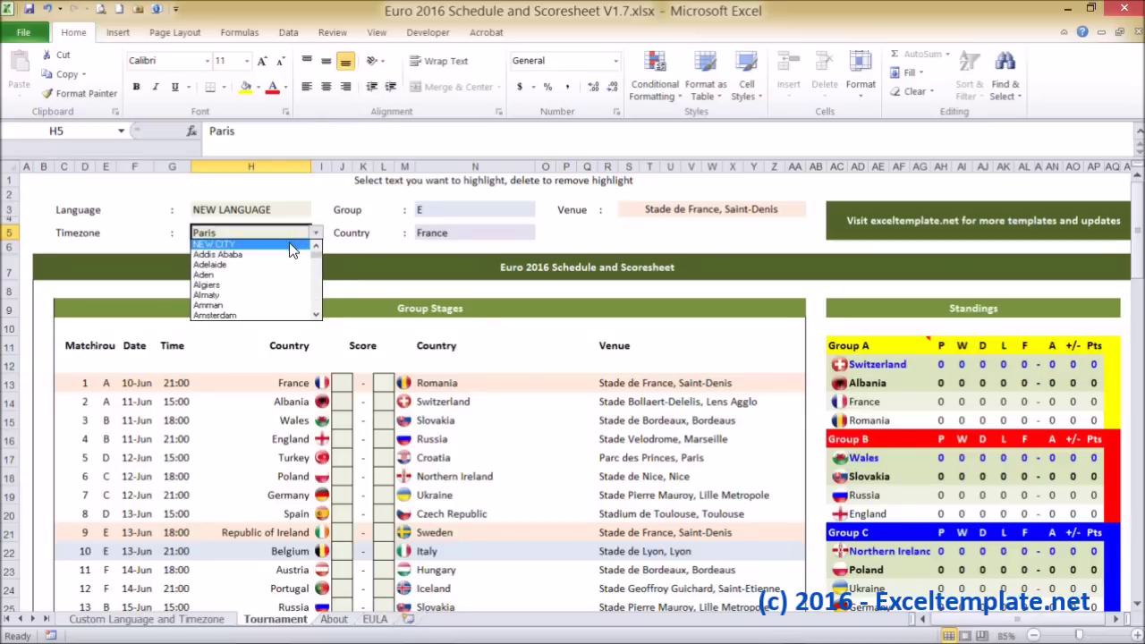
{"action": "left_click", "coordinate": [289, 244]}
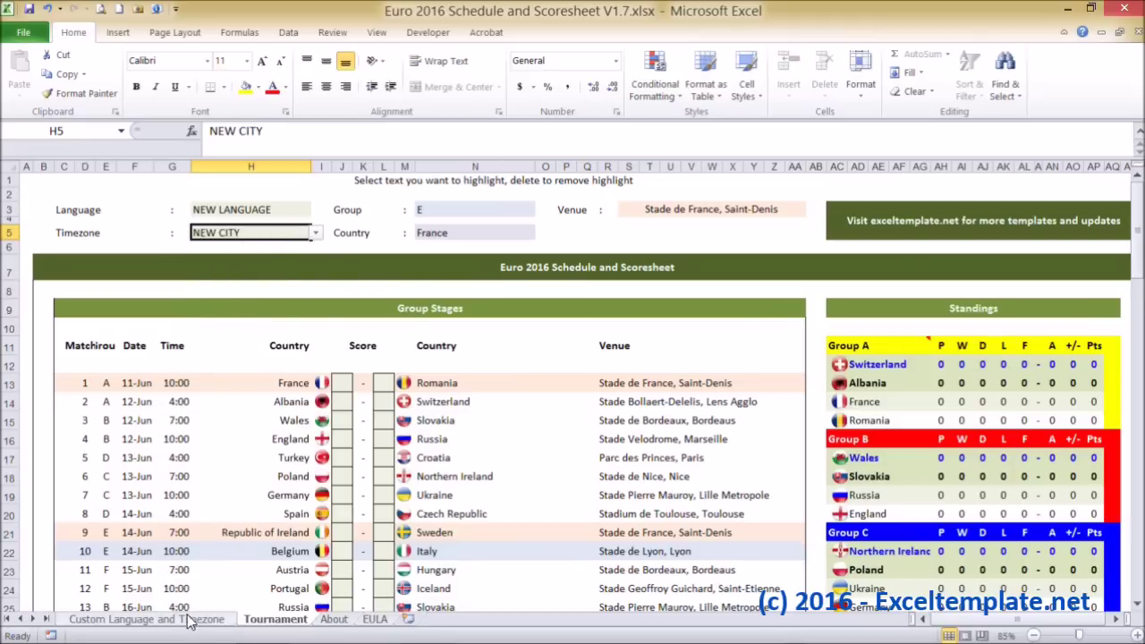
{"action": "left_click", "coordinate": [152, 619]}
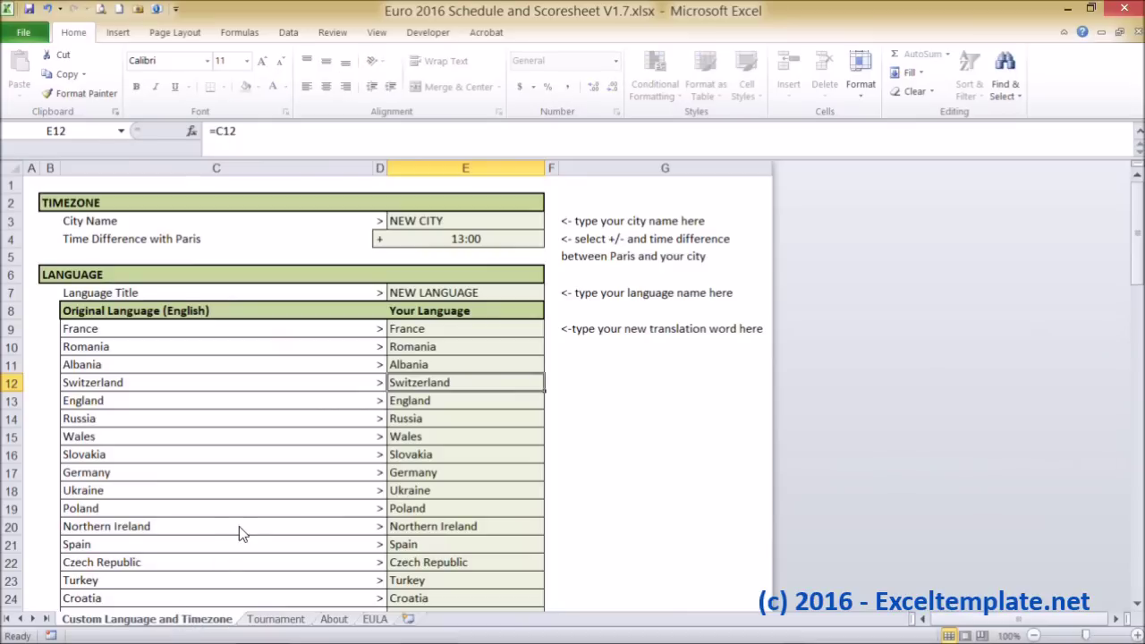
{"action": "left_click", "coordinate": [379, 241]}
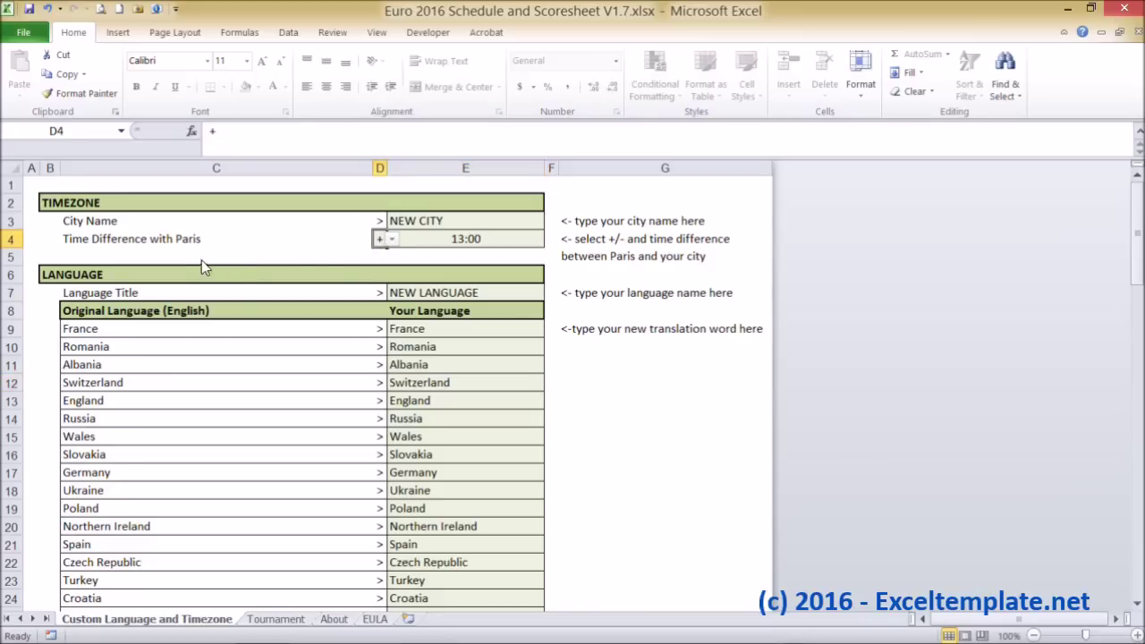
{"action": "left_click", "coordinate": [391, 241]}
{"action": "left_click", "coordinate": [390, 242]}
- Undo to restore English and Paris, putting the opening match back at 21:00 on 10-Jun
{"action": "left_click", "coordinate": [275, 619]}
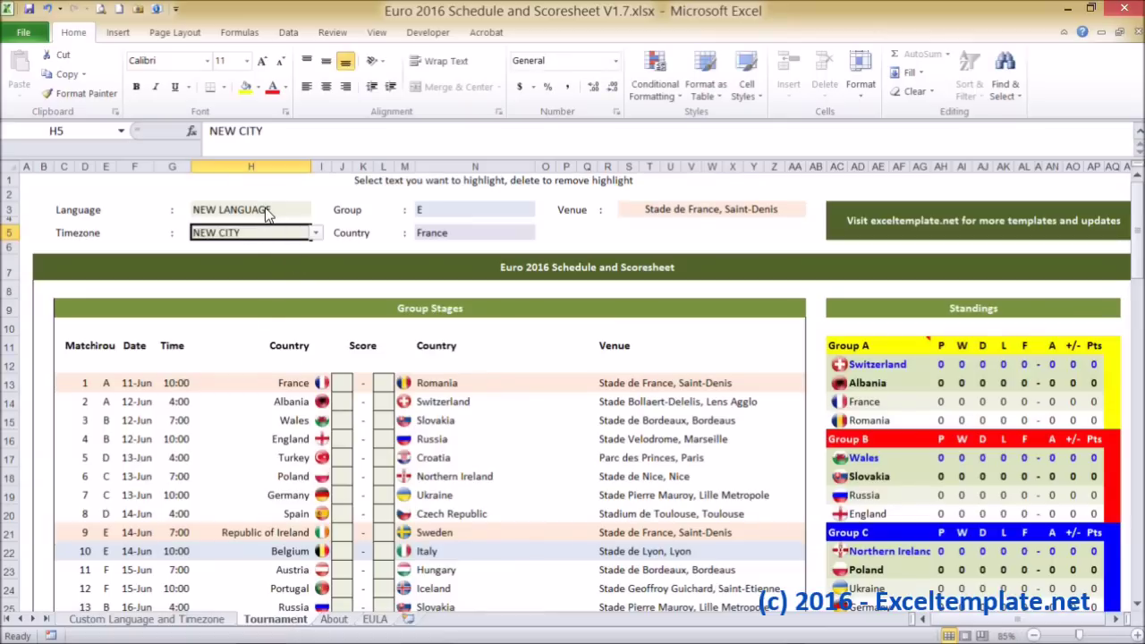
{"action": "left_click", "coordinate": [265, 208]}
{"action": "key", "text": "ctrl+z"}
{"action": "key", "text": "ctrl+z"}
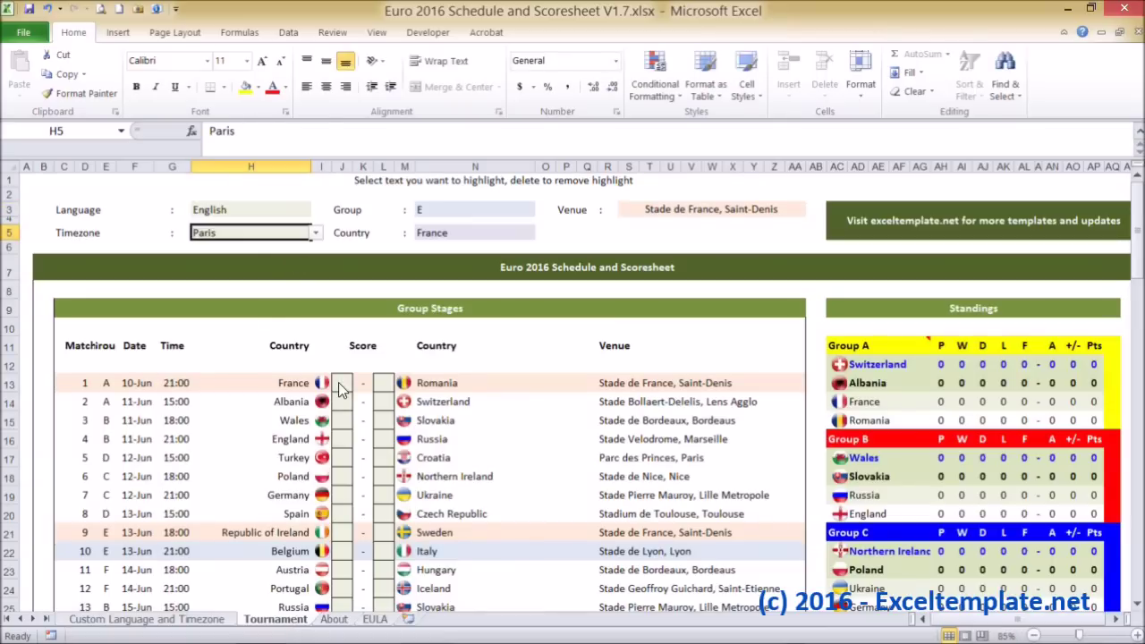
{"action": "scroll", "coordinate": [340, 386], "scroll_direction": "down", "scroll_amount": 17}
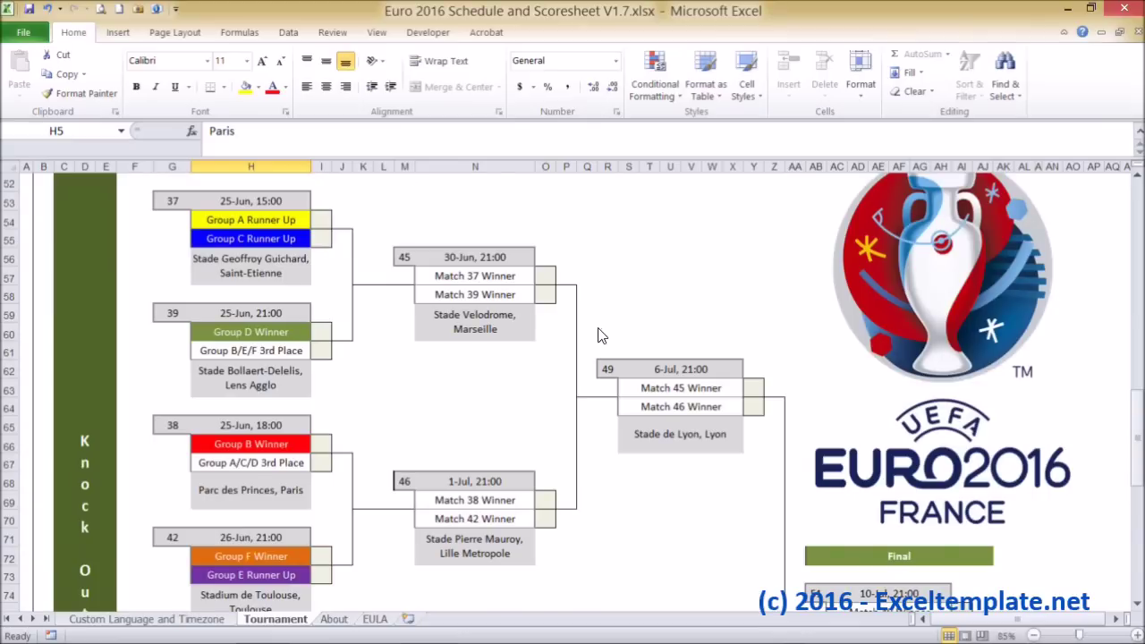
{"action": "scroll", "coordinate": [510, 332], "scroll_direction": "up", "scroll_amount": 1}
{"action": "scroll", "coordinate": [537, 333], "scroll_direction": "up", "scroll_amount": 16}
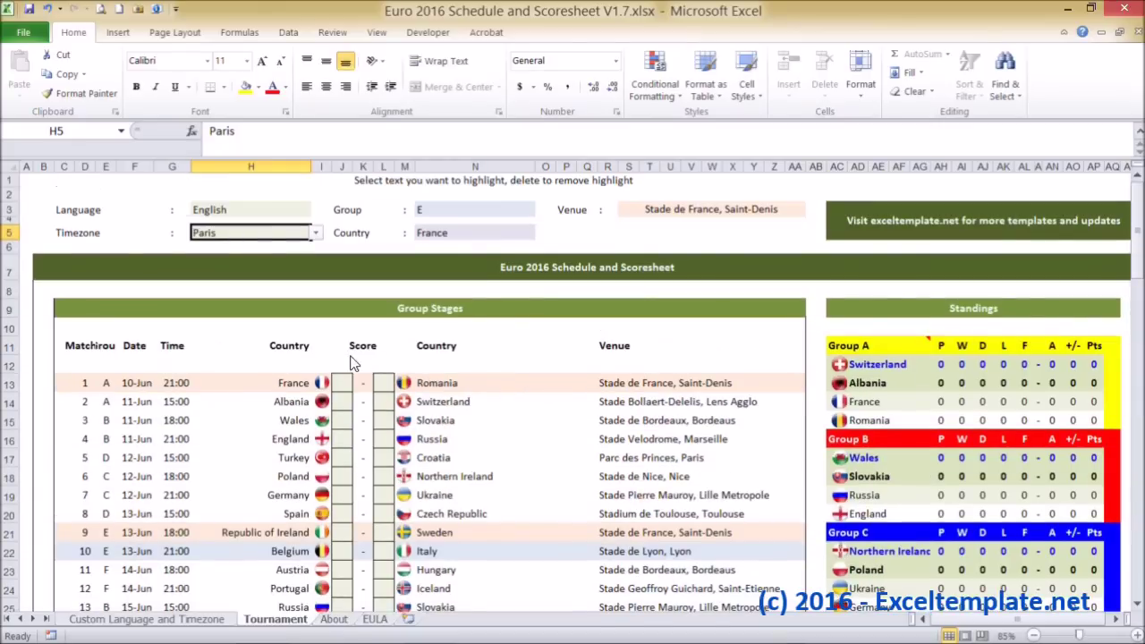
{"action": "left_click", "coordinate": [343, 382]}
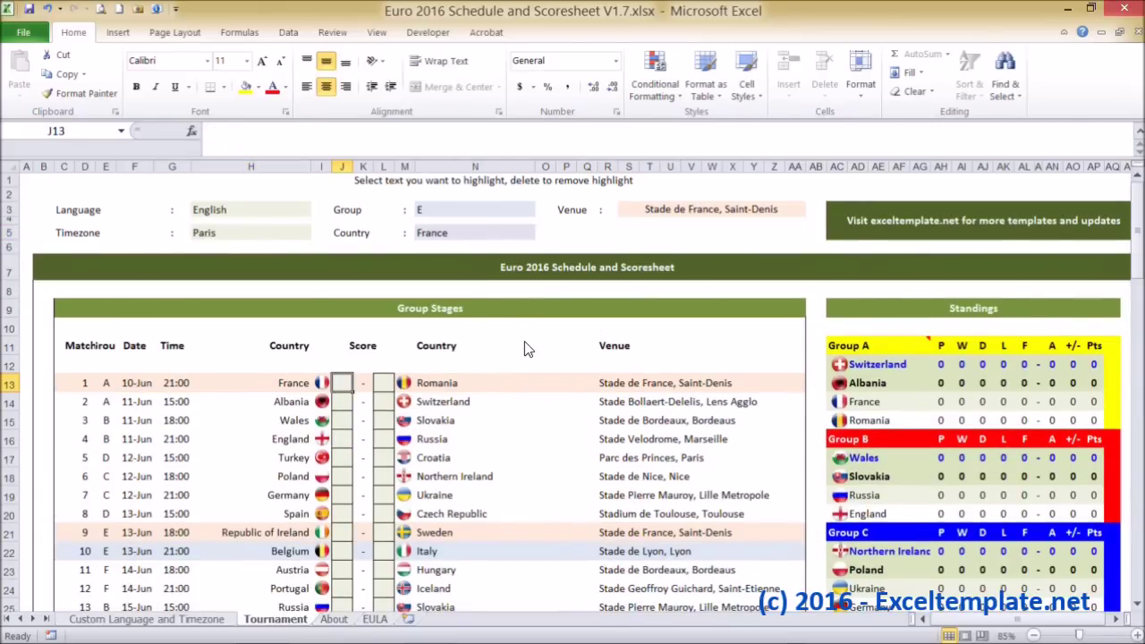
- Enter the first group scores: France 3–2 Romania and Albania 2–3 Switzerland
{"action": "type", "text": "3"}
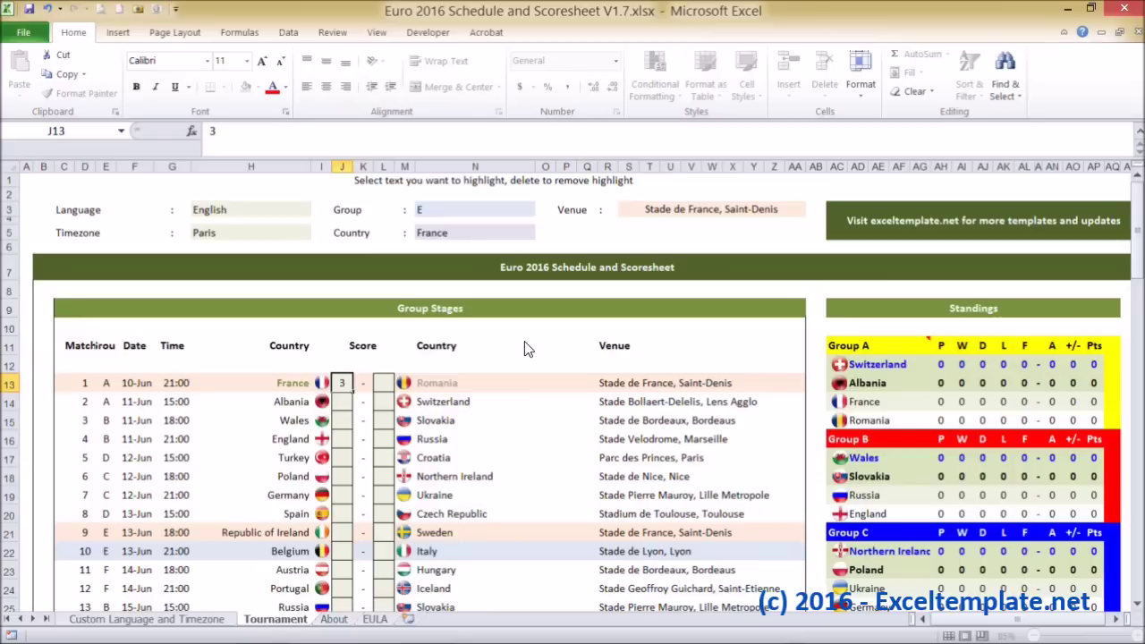
{"action": "key", "text": "Tab"}
{"action": "type", "text": "2"}
{"action": "key", "text": "ctrl+Return"}
{"action": "key", "text": "Return"}
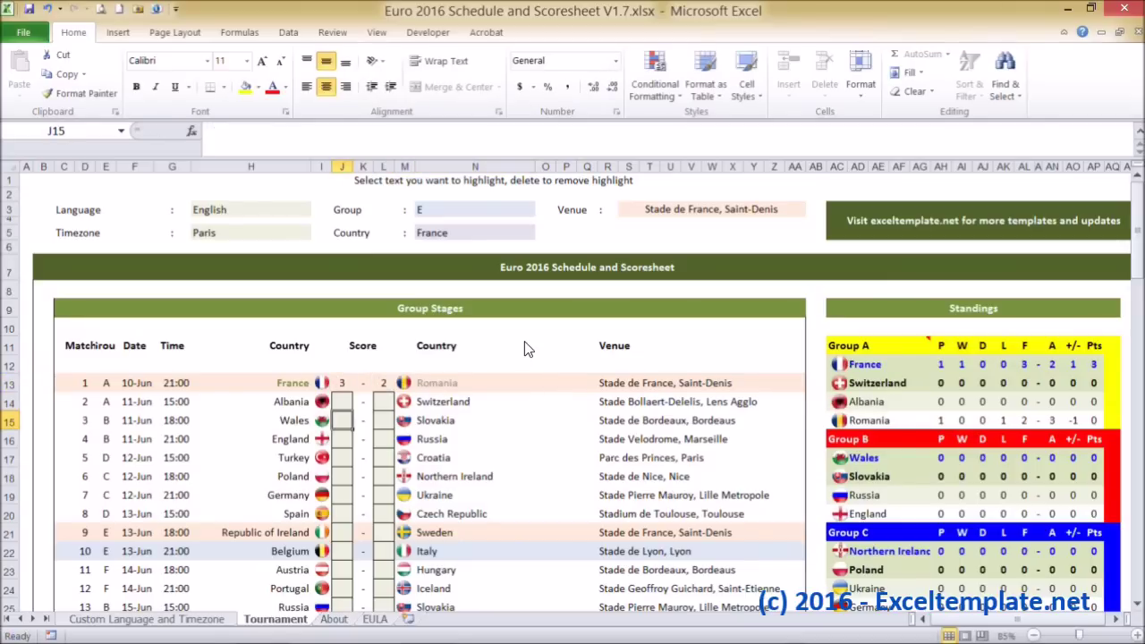
{"action": "type", "text": "2"}
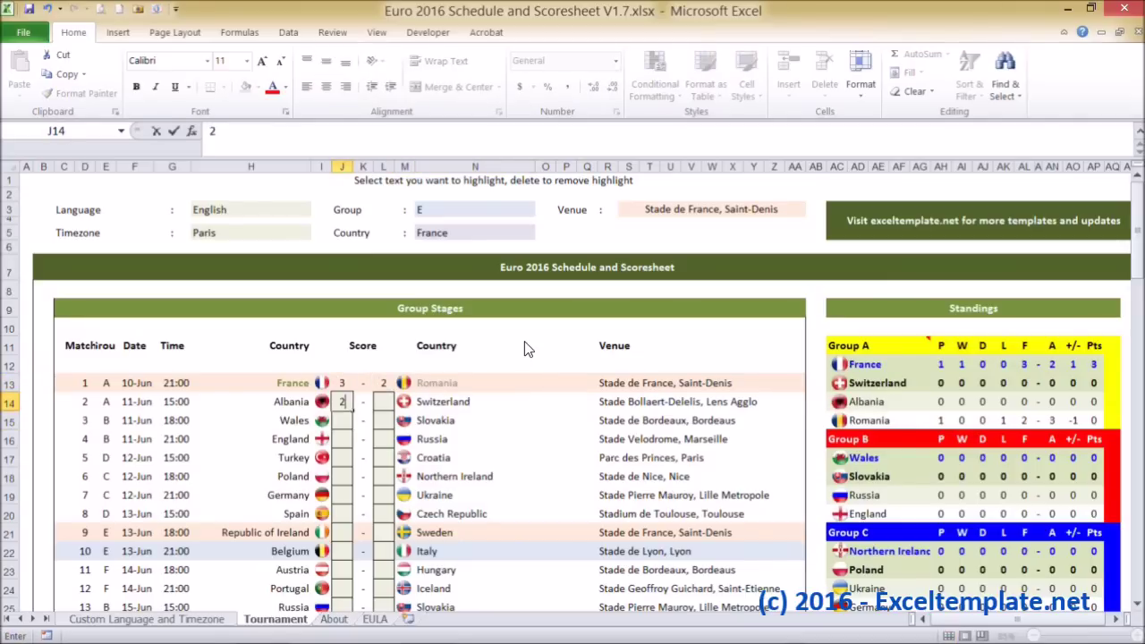
{"action": "key", "text": "Tab"}
{"action": "type", "text": "3"}
{"action": "key", "text": "ctrl+Return"}
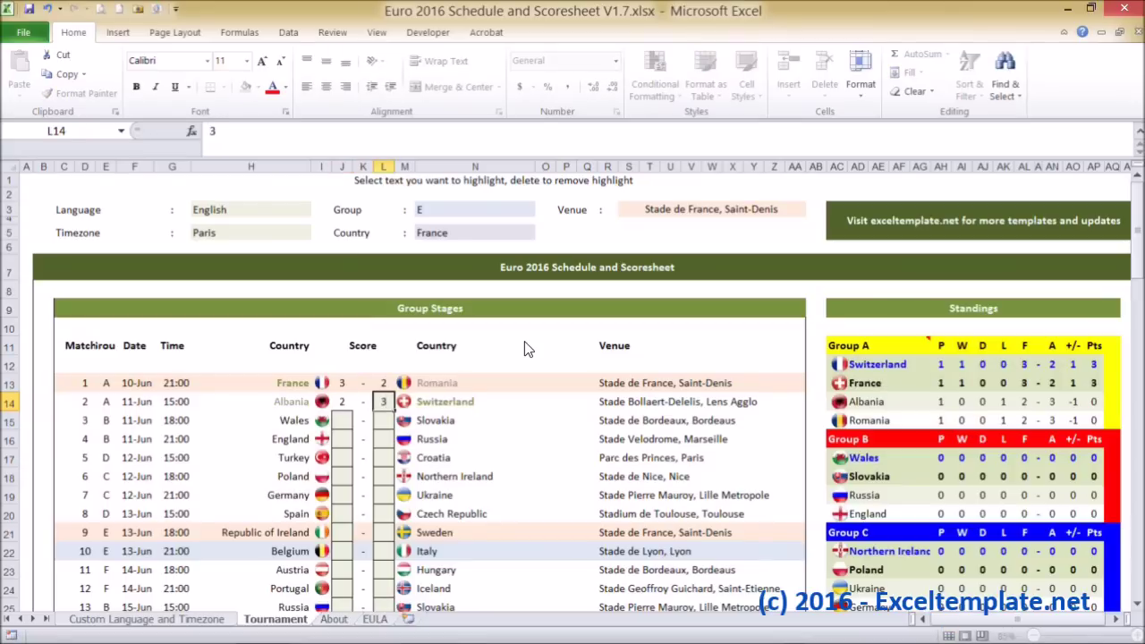
{"action": "key", "text": "Return"}
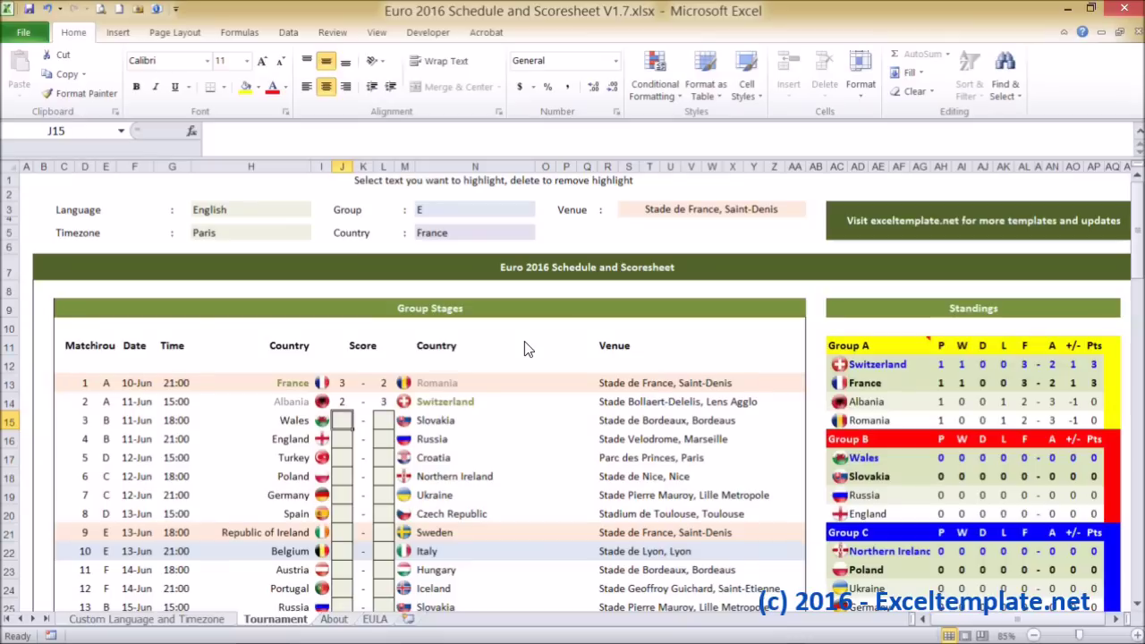
- Enter Wales's 2 and the remaining group scores, ending Italy 3–2 Ireland and Sweden 1–1 Belgium
{"action": "type", "text": "2"}
{"action": "key", "text": "Return"}
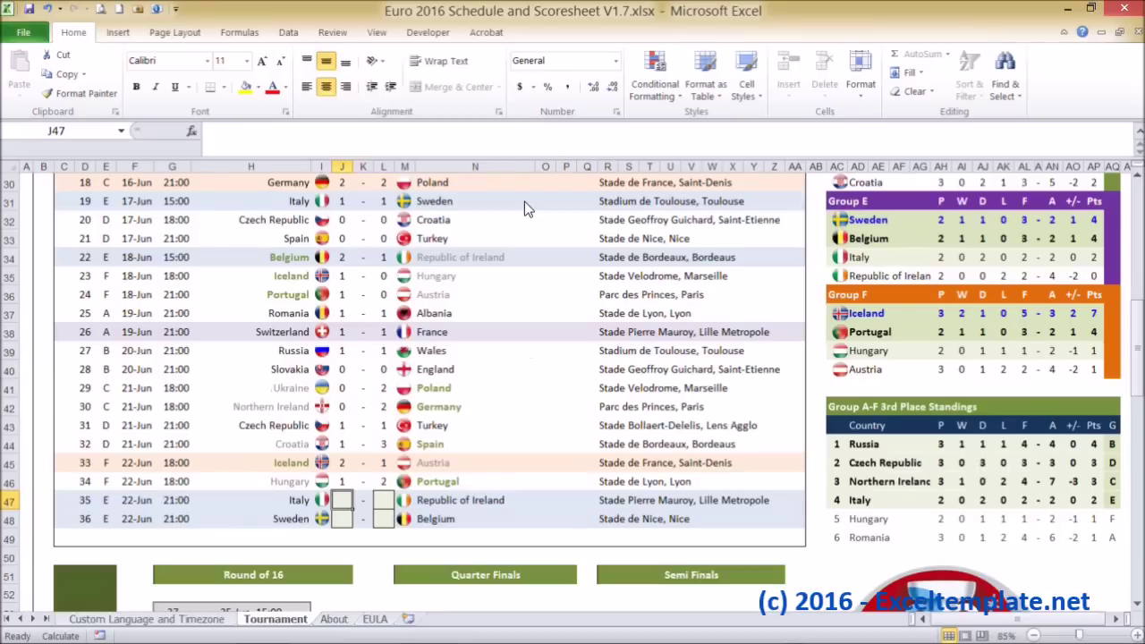
{"action": "type", "text": "3"}
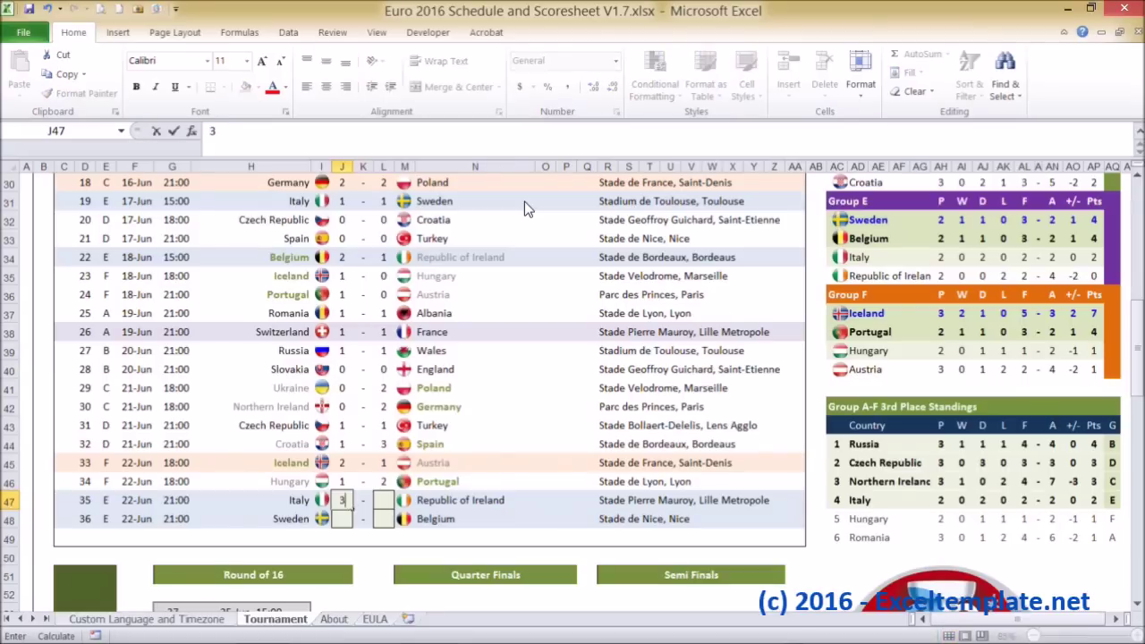
{"action": "key", "text": "Return"}
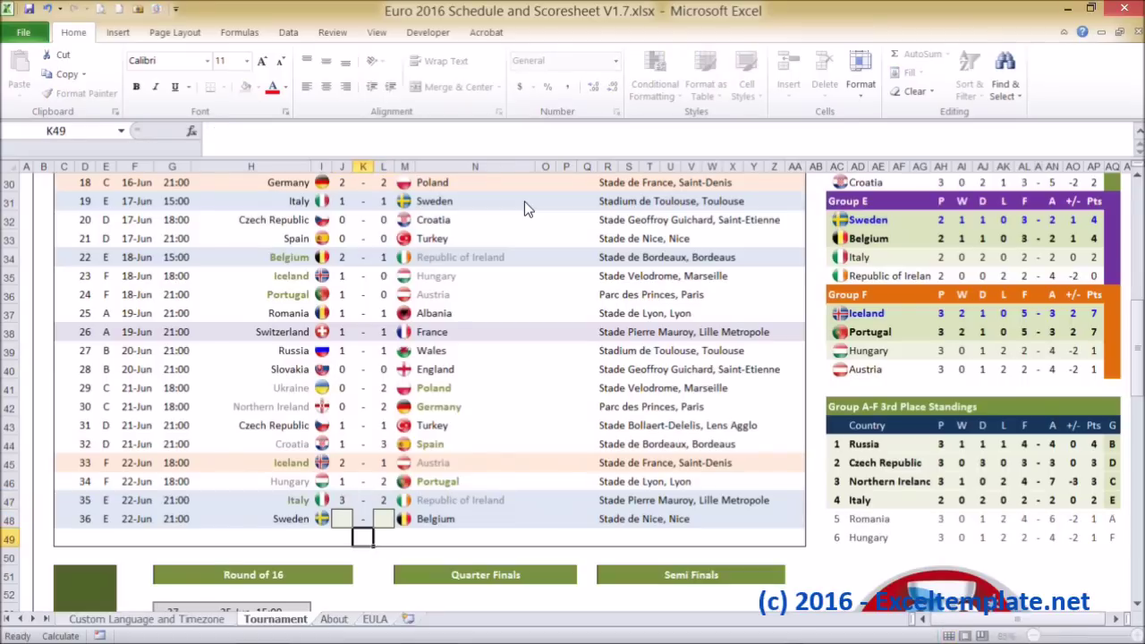
{"action": "type", "text": "2"}
{"action": "key", "text": "Return"}
{"action": "type", "text": "1"}
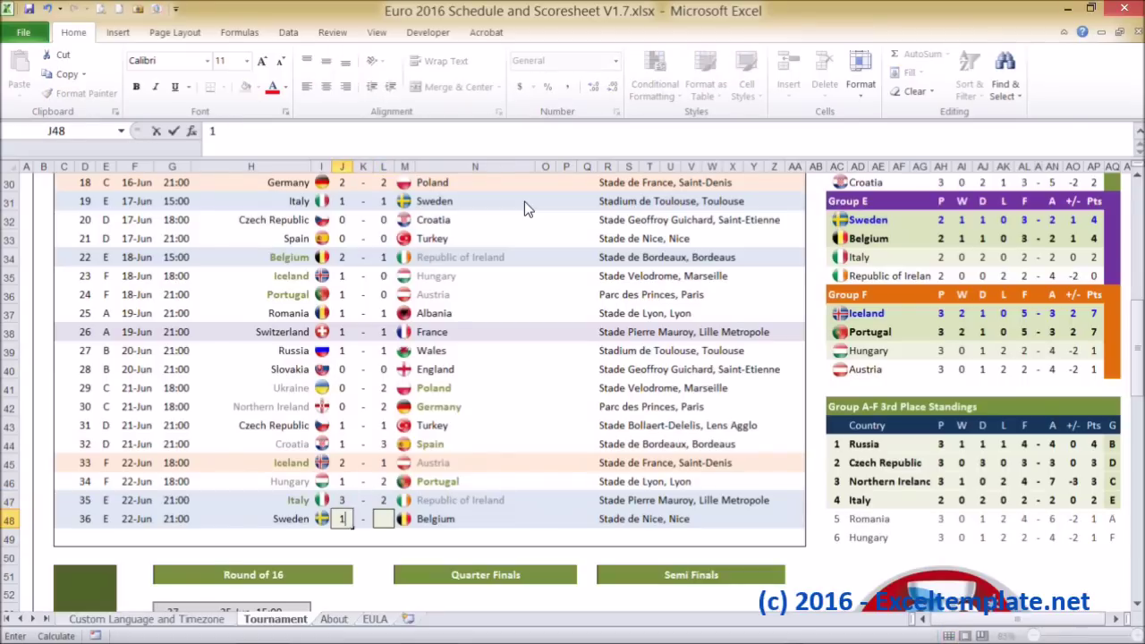
{"action": "key", "text": "Return"}
{"action": "type", "text": "1"}
{"action": "key", "text": "Up"}
{"action": "key", "text": "Up"}
{"action": "key", "text": "Up"}
{"action": "key", "text": "Up"}
{"action": "key", "text": "Up"}
{"action": "key", "text": "Up"}
{"action": "key", "text": "Up"}
{"action": "key", "text": "Up"}
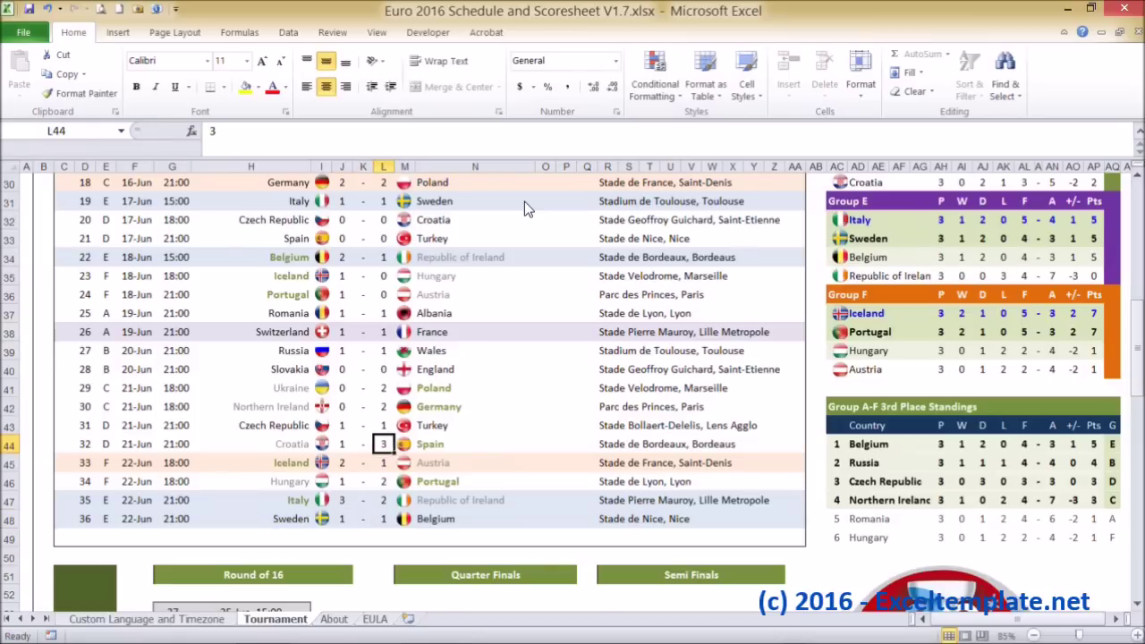
{"action": "scroll", "coordinate": [677, 370], "scroll_direction": "down", "scroll_amount": 4}
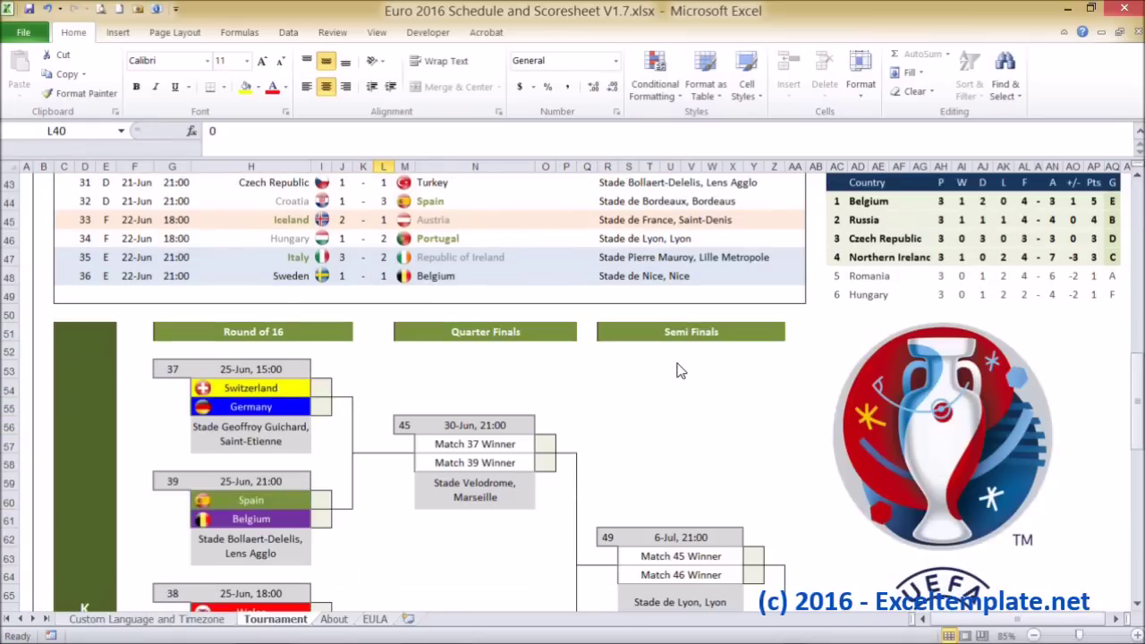
{"action": "scroll", "coordinate": [680, 370], "scroll_direction": "up", "scroll_amount": 3}
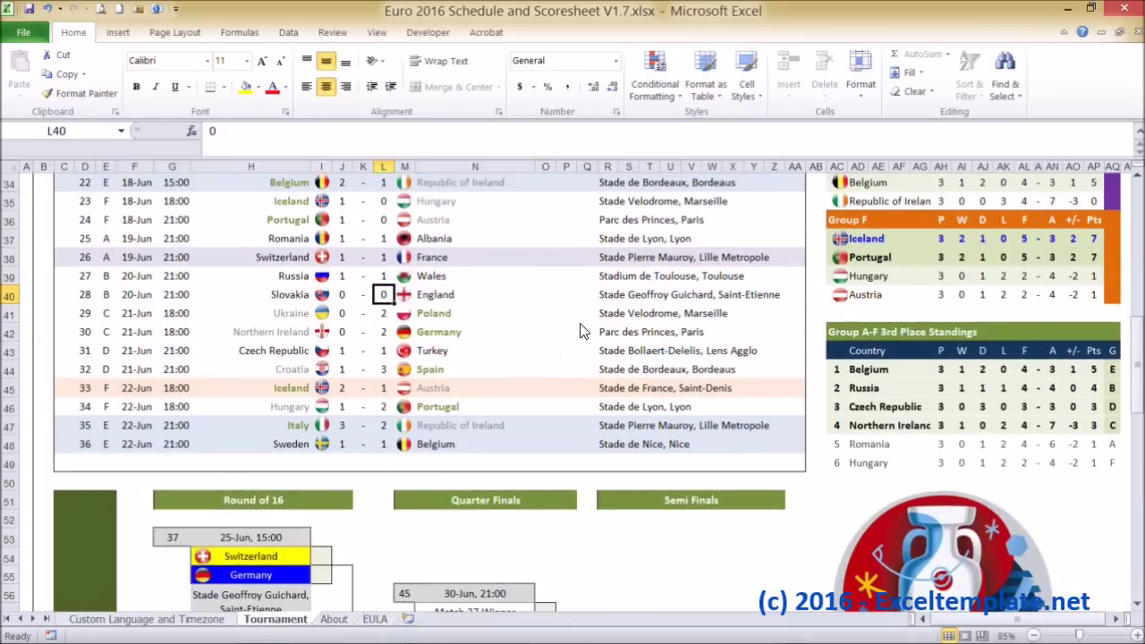
{"action": "scroll", "coordinate": [595, 332], "scroll_direction": "up", "scroll_amount": 6}
{"action": "scroll", "coordinate": [871, 252], "scroll_direction": "up", "scroll_amount": 5}
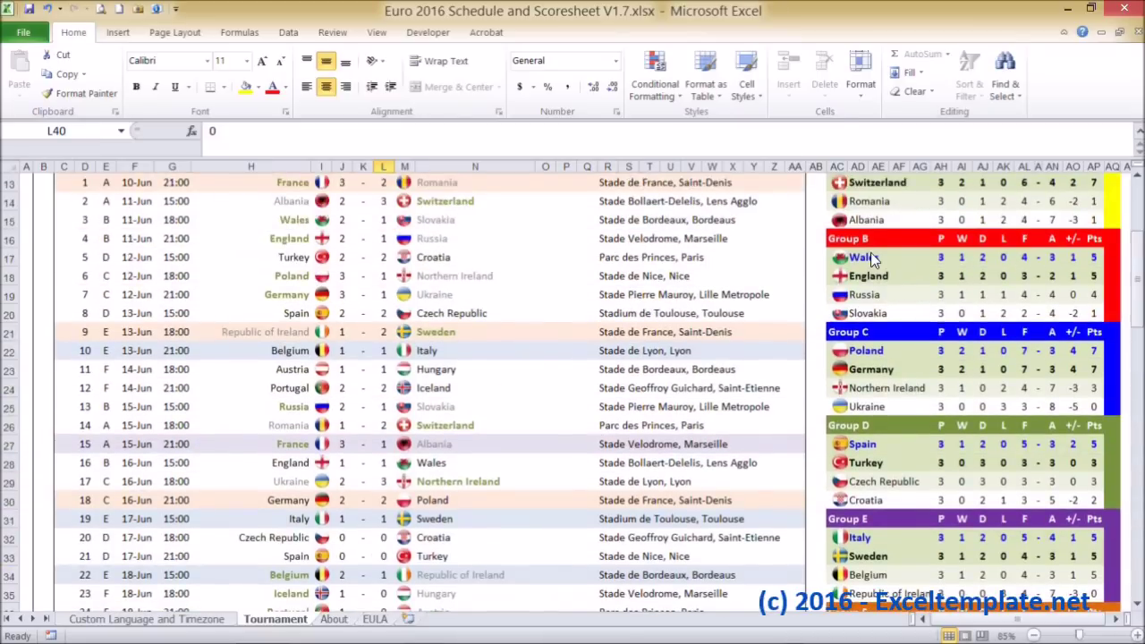
{"action": "scroll", "coordinate": [870, 252], "scroll_direction": "down", "scroll_amount": 3}
{"action": "scroll", "coordinate": [872, 259], "scroll_direction": "down", "scroll_amount": 5}
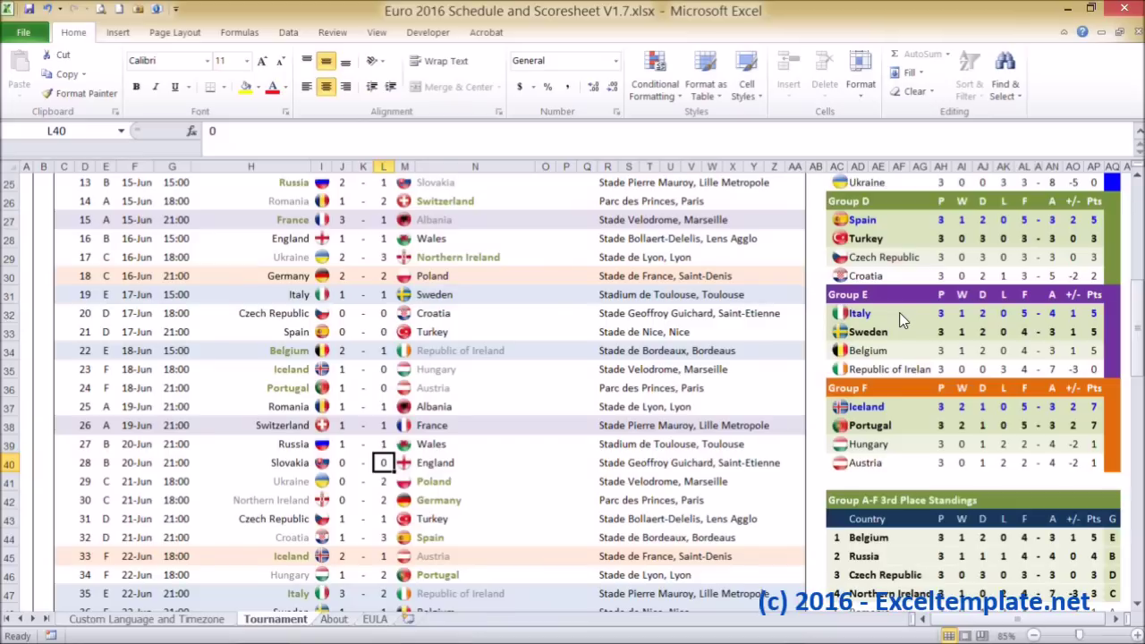
{"action": "scroll", "coordinate": [902, 321], "scroll_direction": "down", "scroll_amount": 1}
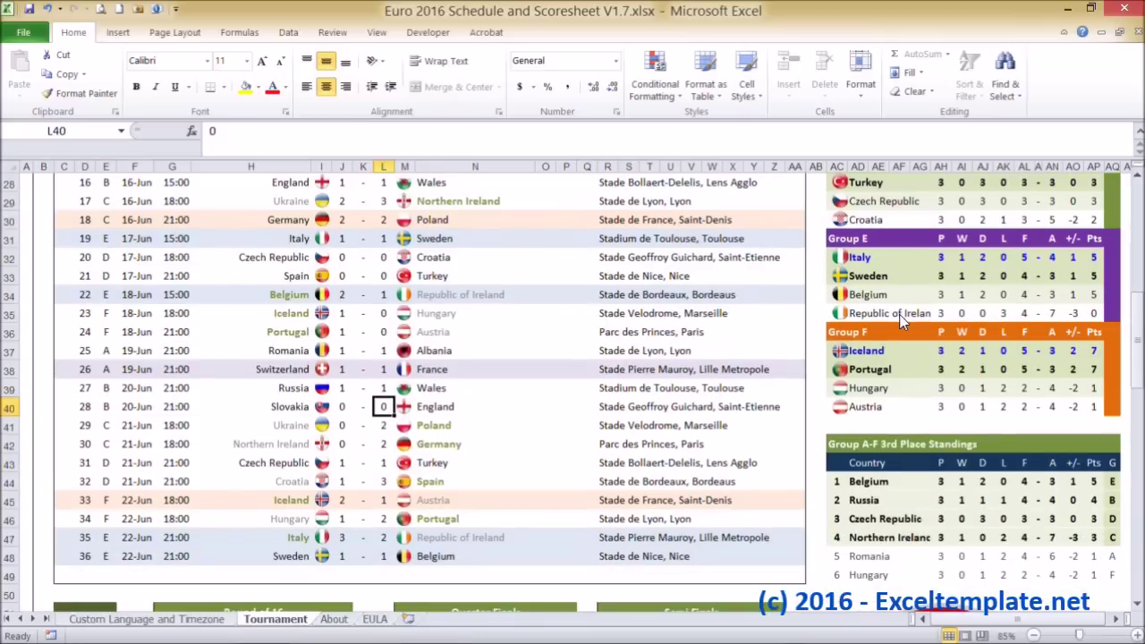
{"action": "scroll", "coordinate": [902, 320], "scroll_direction": "down", "scroll_amount": 1}
{"action": "scroll", "coordinate": [902, 322], "scroll_direction": "down", "scroll_amount": 1}
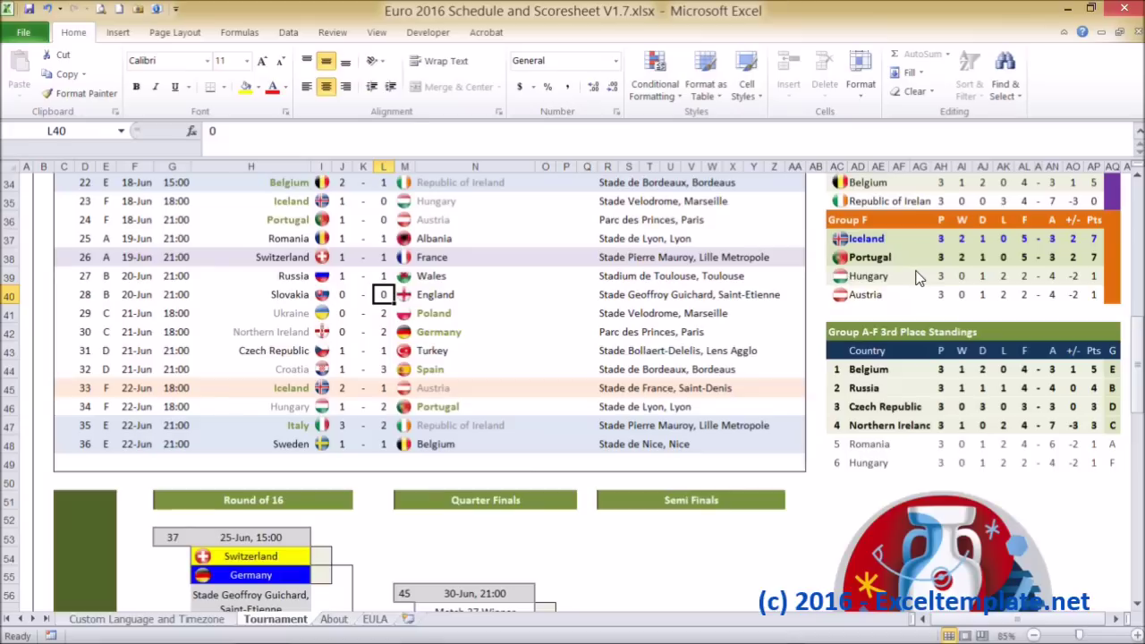
{"action": "scroll", "coordinate": [916, 273], "scroll_direction": "up", "scroll_amount": 7}
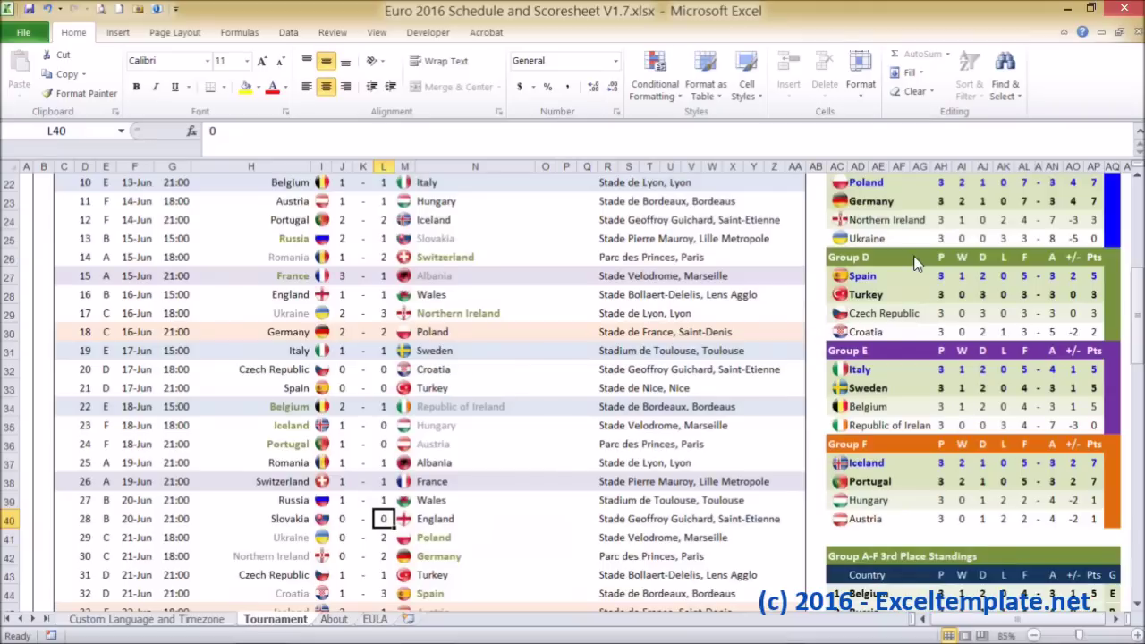
{"action": "scroll", "coordinate": [916, 264], "scroll_direction": "up", "scroll_amount": 1}
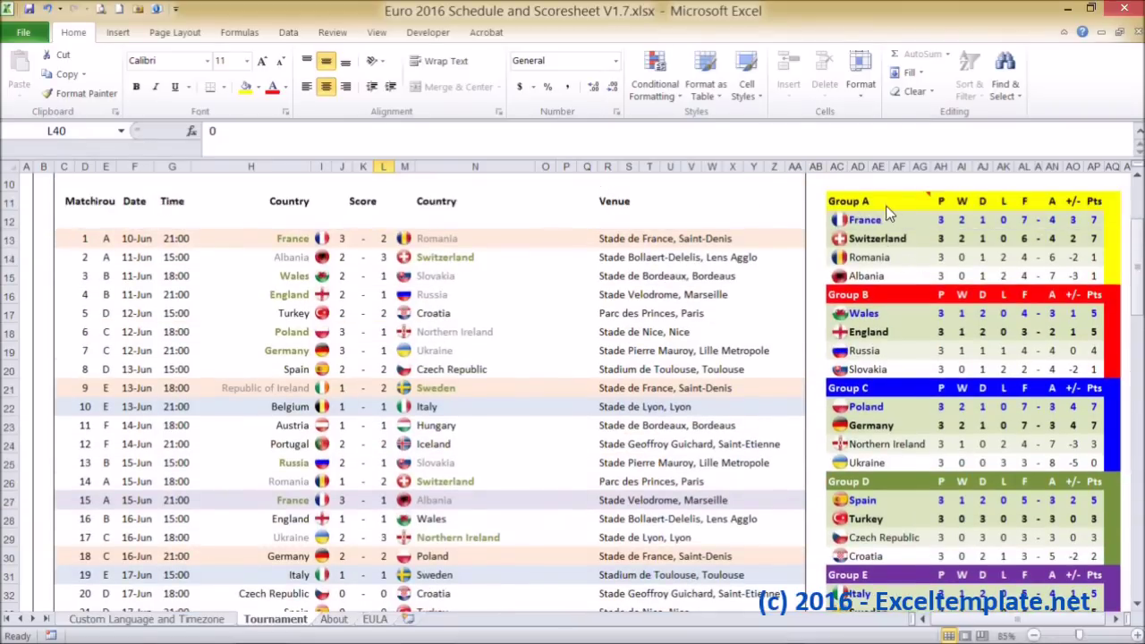
{"action": "mouse_move", "coordinate": [910, 210]}
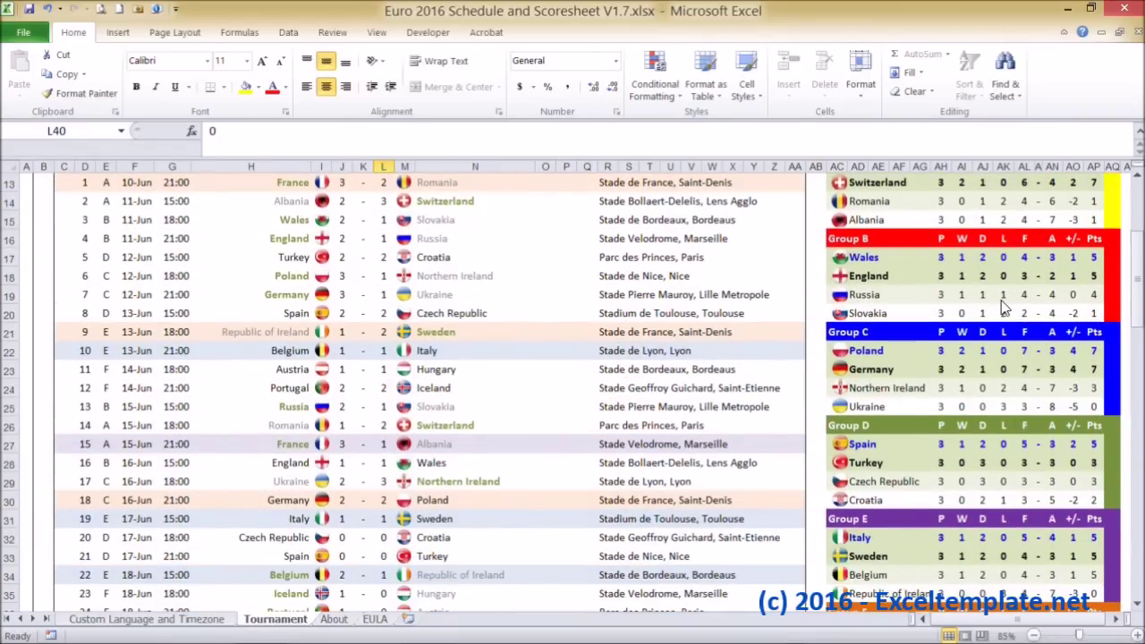
{"action": "scroll", "coordinate": [1003, 306], "scroll_direction": "down", "scroll_amount": 8}
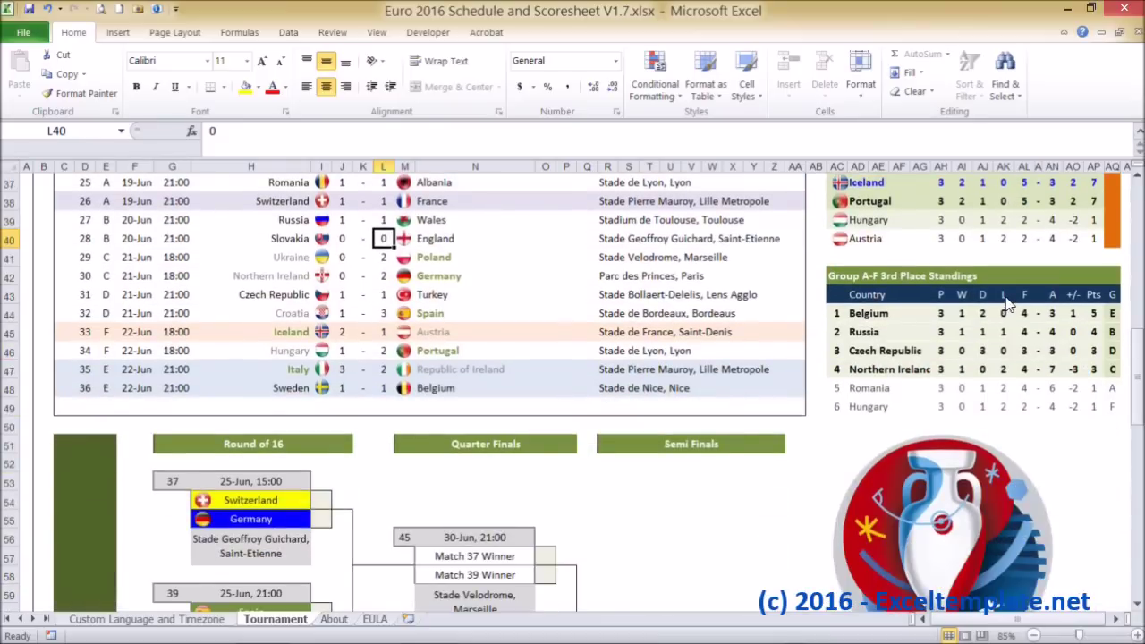
{"action": "scroll", "coordinate": [1005, 304], "scroll_direction": "down", "scroll_amount": 1}
- Scroll the Tournament sheet down and back up to show the Round of 16 headings
{"action": "scroll", "coordinate": [782, 383], "scroll_direction": "down", "scroll_amount": 1}
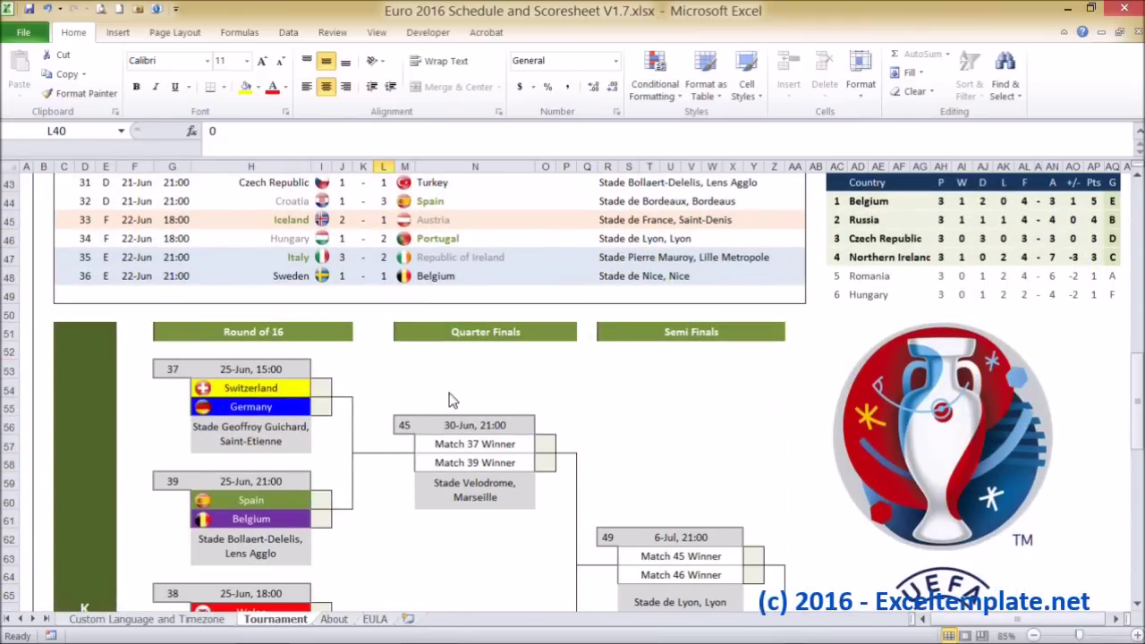
{"action": "scroll", "coordinate": [379, 426], "scroll_direction": "down", "scroll_amount": 5}
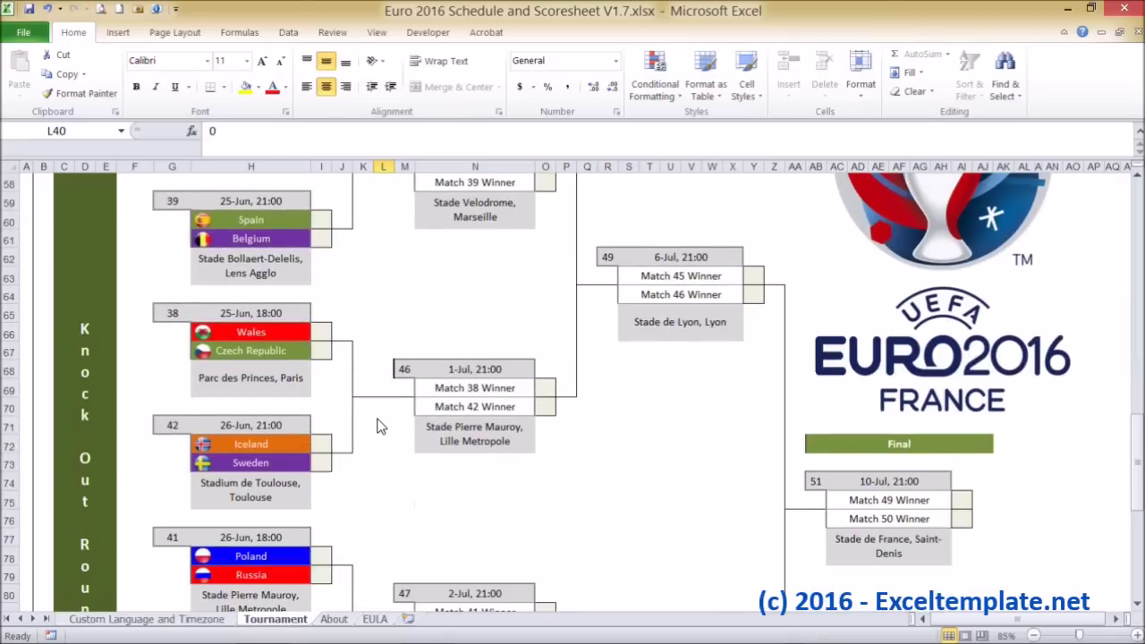
{"action": "scroll", "coordinate": [314, 348], "scroll_direction": "down", "scroll_amount": 7}
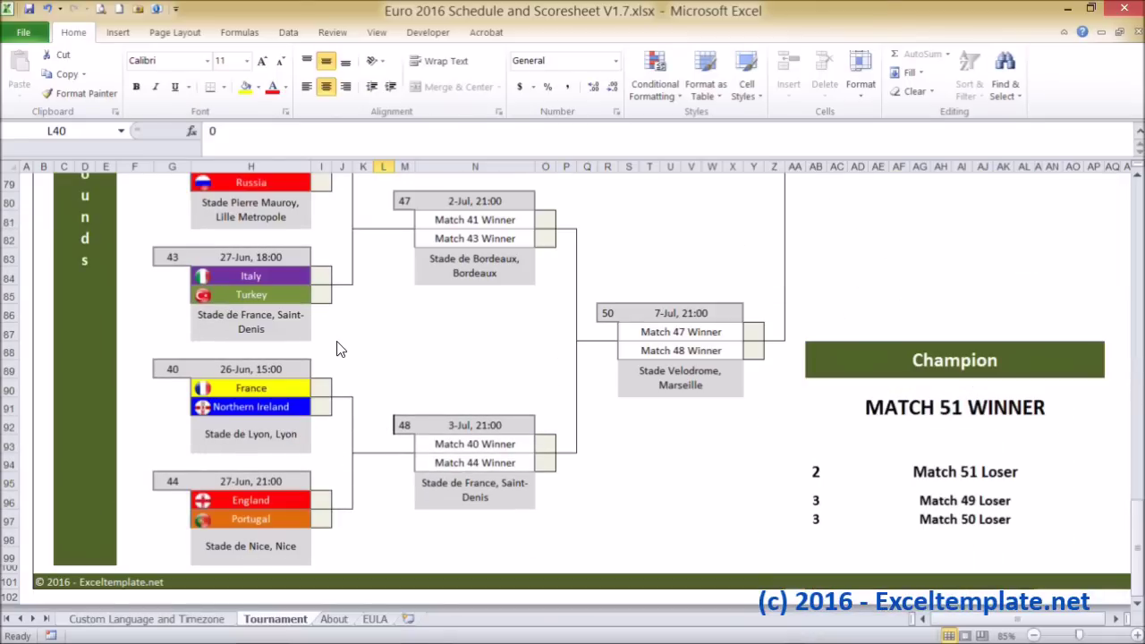
{"action": "scroll", "coordinate": [336, 349], "scroll_direction": "up", "scroll_amount": 1}
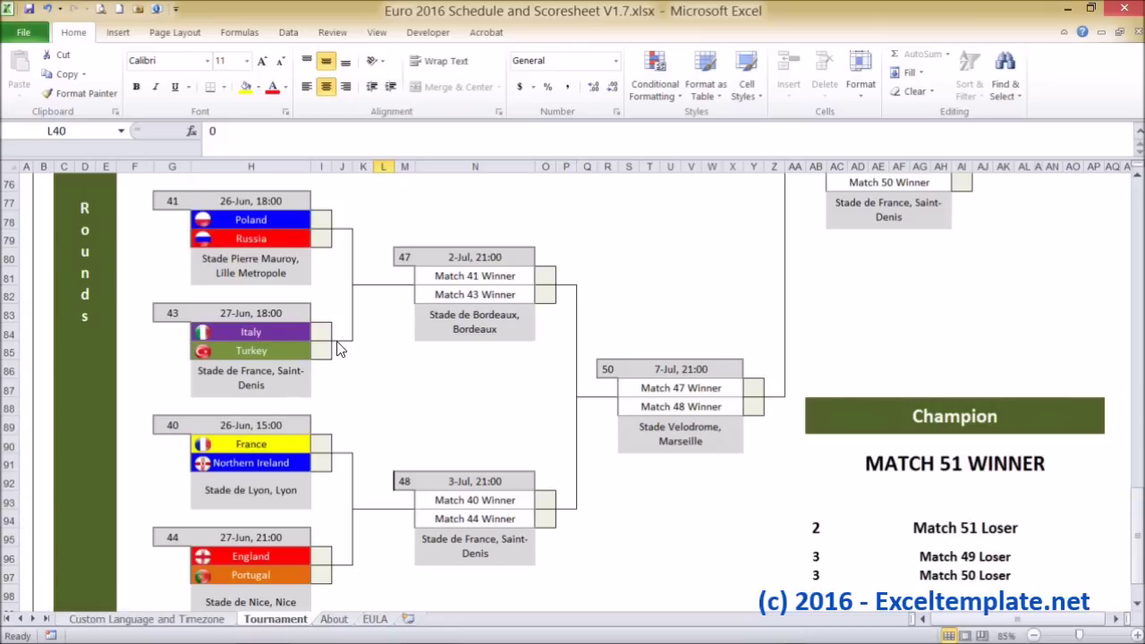
{"action": "scroll", "coordinate": [336, 349], "scroll_direction": "up", "scroll_amount": 7}
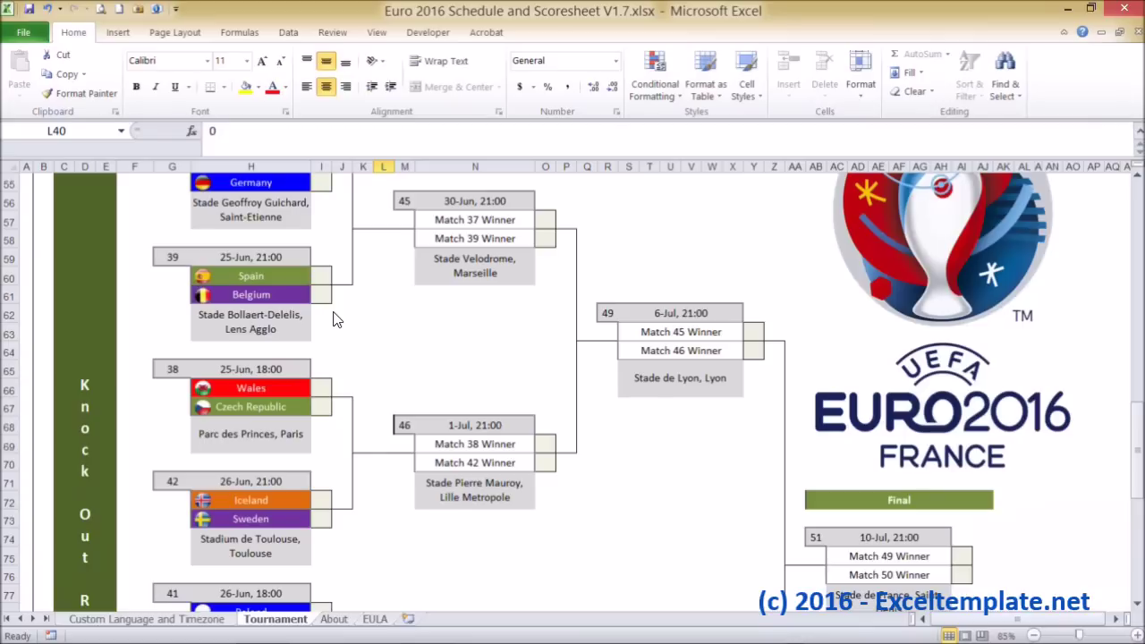
{"action": "scroll", "coordinate": [336, 320], "scroll_direction": "up", "scroll_amount": 2}
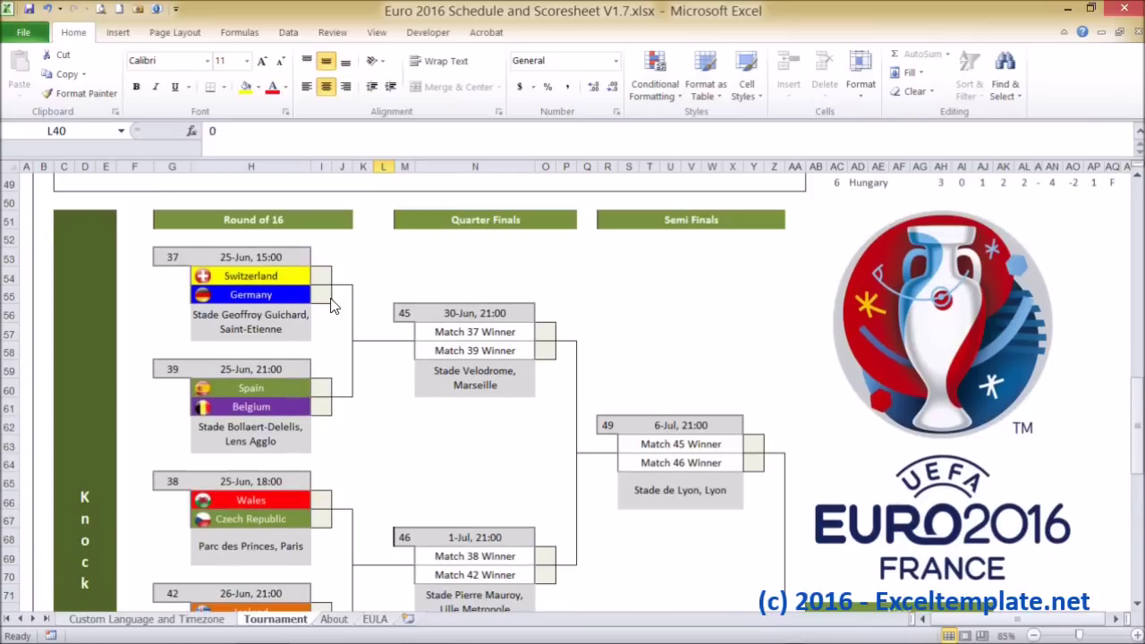
- Record match 37 as Switzerland 1–2 Germany
{"action": "left_click", "coordinate": [348, 278]}
{"action": "left_click", "coordinate": [351, 297]}
{"action": "left_click", "coordinate": [322, 289]}
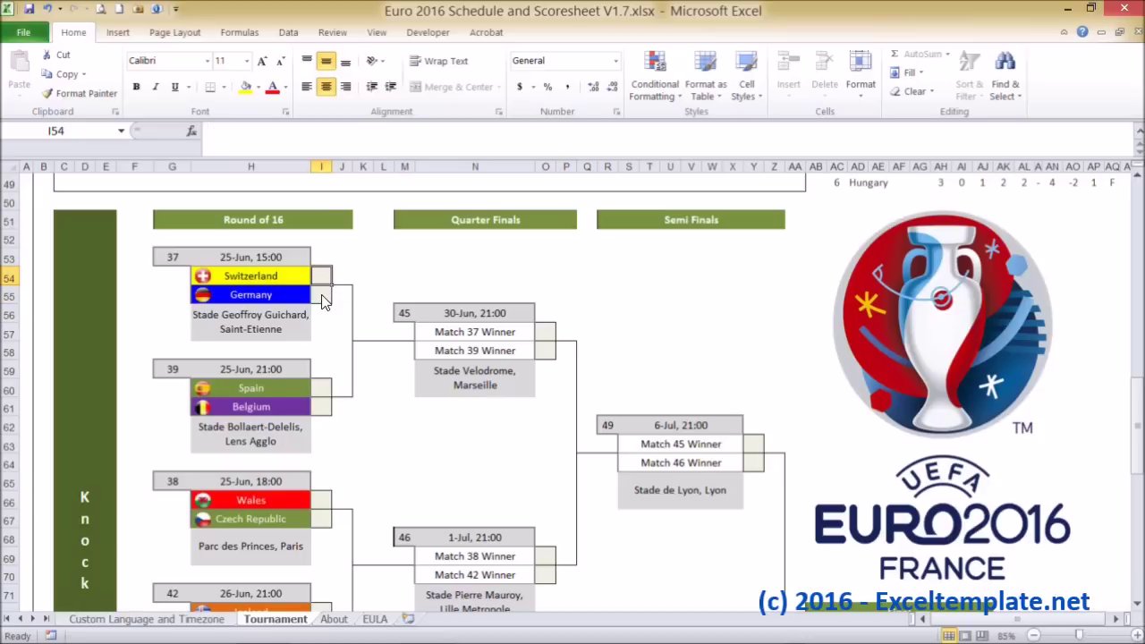
{"action": "left_click", "coordinate": [320, 280]}
{"action": "type", "text": "1"}
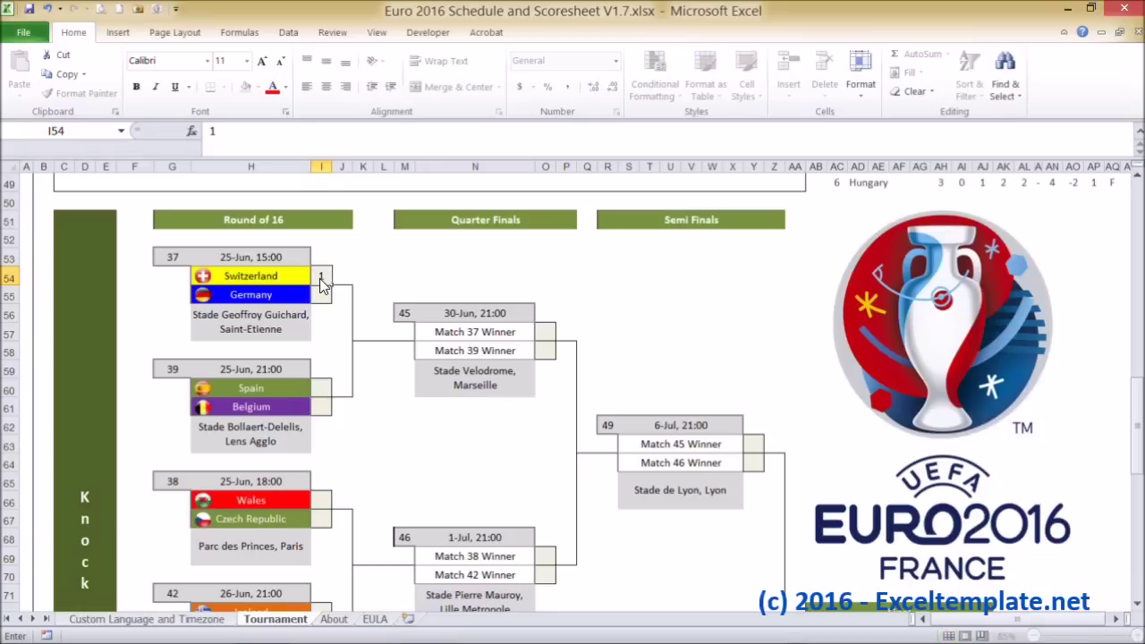
{"action": "key", "text": "Return"}
{"action": "type", "text": "2"}
{"action": "left_click", "coordinate": [325, 387]}
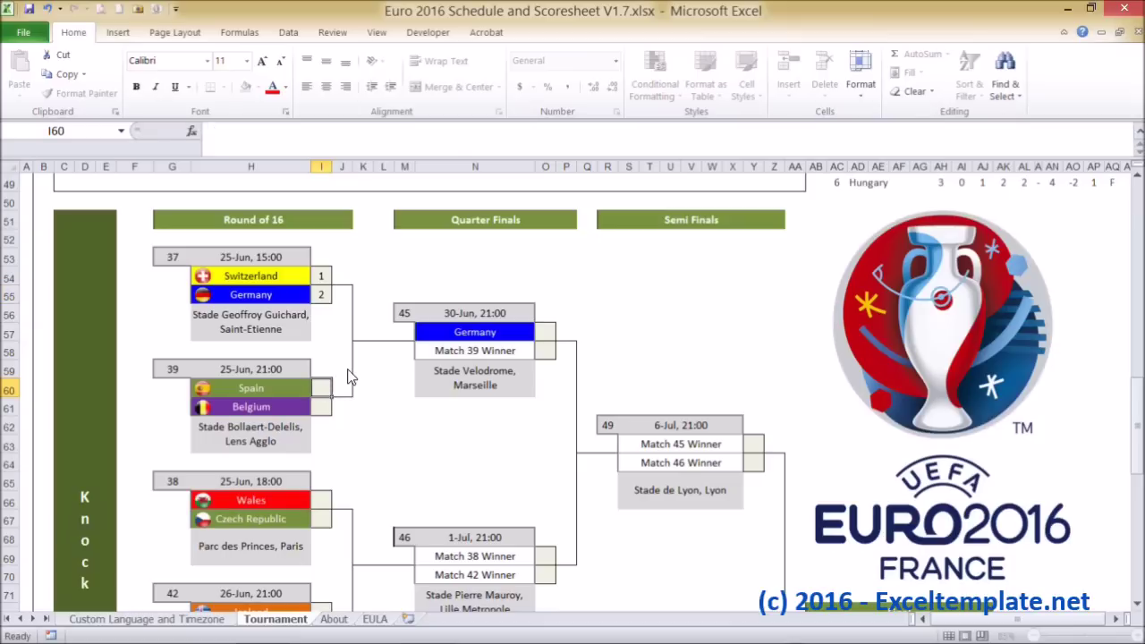
- Record Spain 2–2 Belgium with Spain winning 4–3 on penalties
{"action": "type", "text": "2"}
{"action": "left_click", "coordinate": [327, 414]}
{"action": "type", "text": "2"}
{"action": "left_click", "coordinate": [348, 393]}
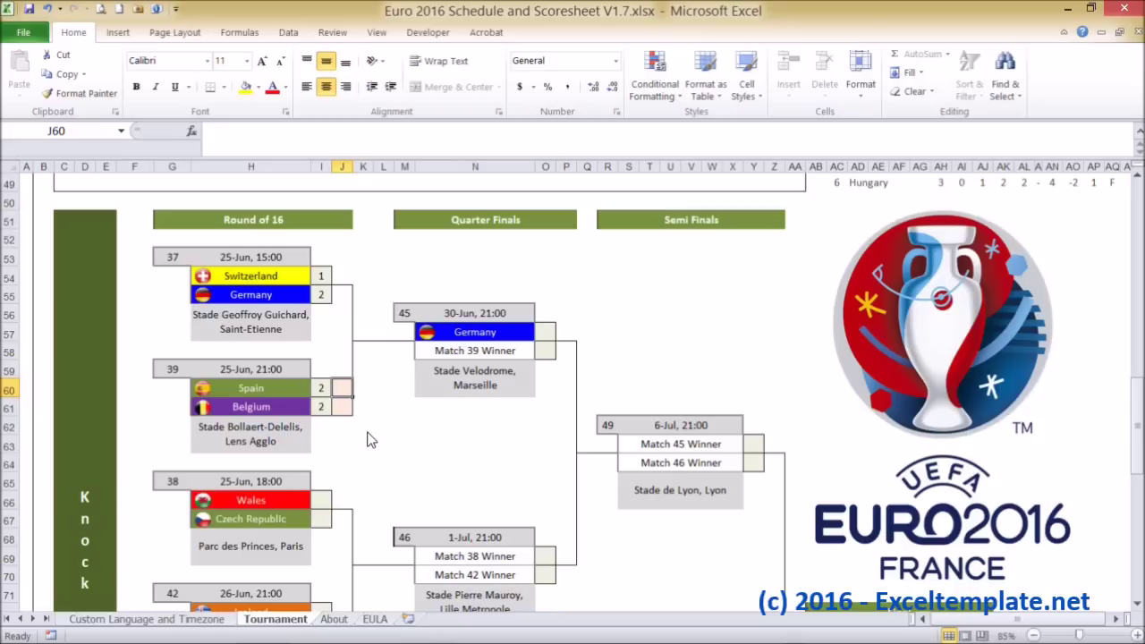
{"action": "type", "text": "4"}
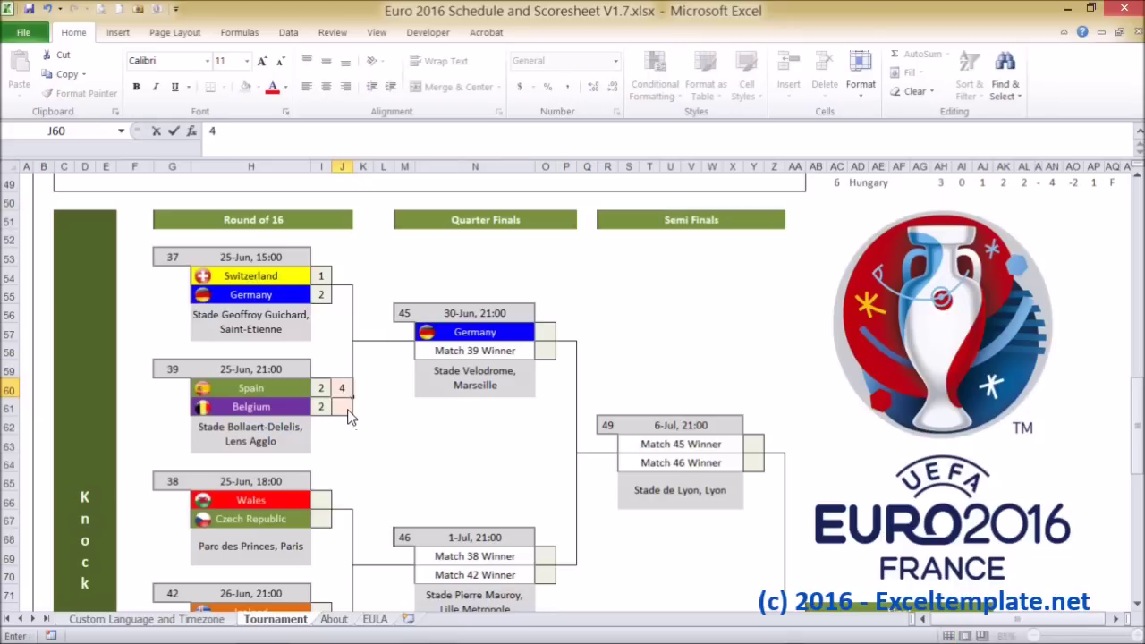
{"action": "key", "text": "Return"}
{"action": "type", "text": "3"}
{"action": "left_click", "coordinate": [319, 499]}
{"action": "scroll", "coordinate": [380, 485], "scroll_direction": "down", "scroll_amount": 10}
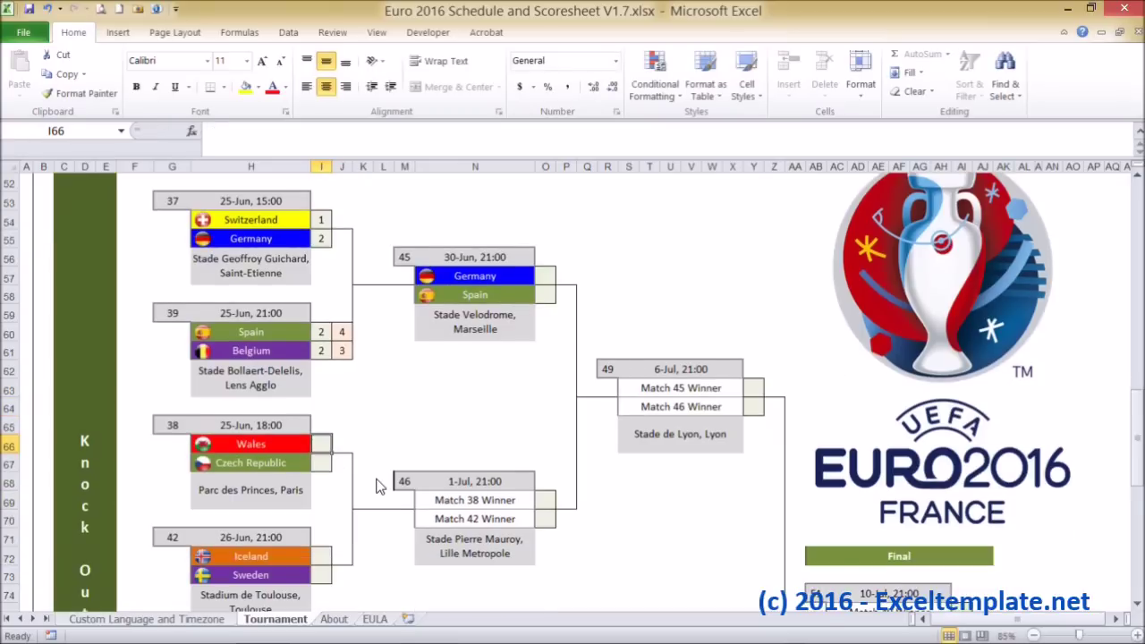
- Finish the Round of 16 with Wales 2–1 Czech Republic, setting all quarter-final pairings
{"action": "left_click", "coordinate": [384, 389]}
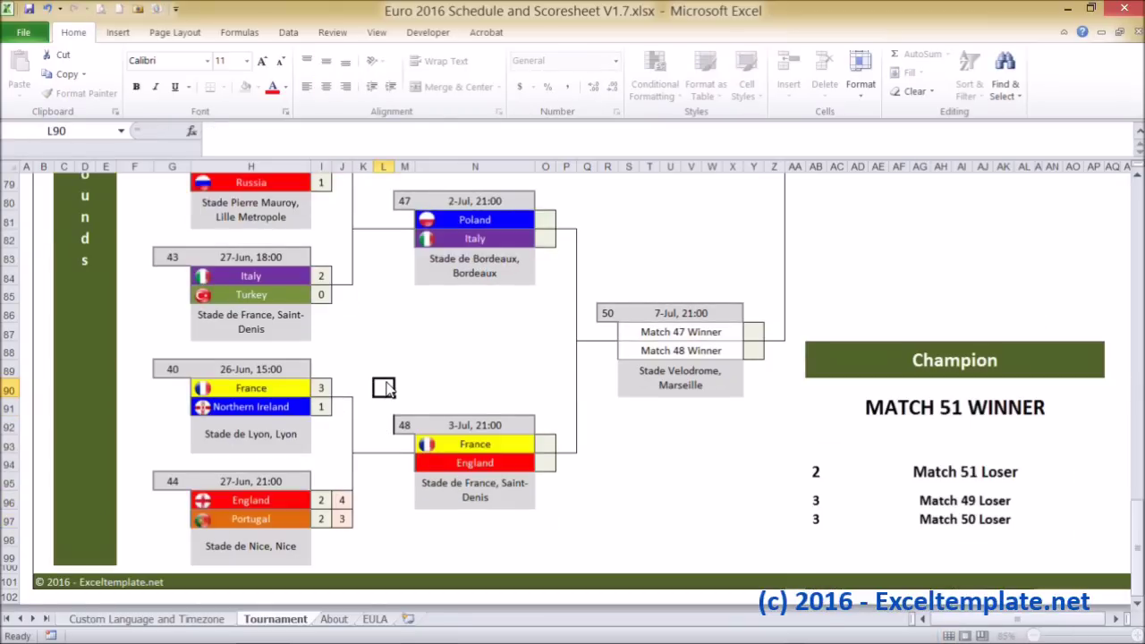
{"action": "scroll", "coordinate": [400, 370], "scroll_direction": "up", "scroll_amount": 10}
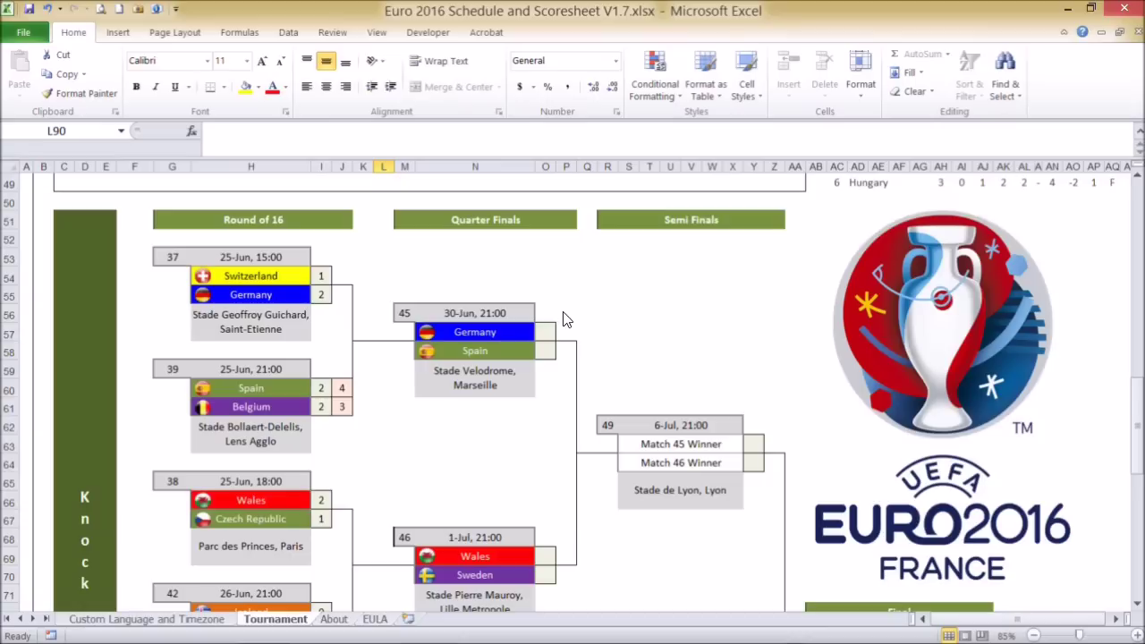
{"action": "left_click", "coordinate": [548, 331]}
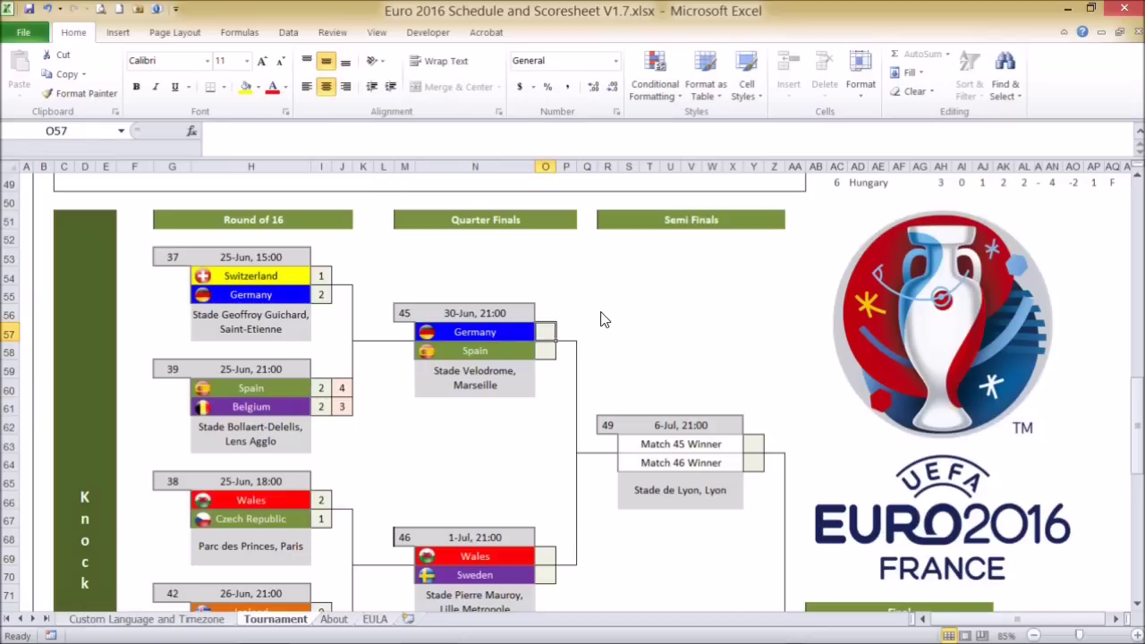
- Record quarter-final 45 as Germany 3–2 Spain
{"action": "type", "text": "3"}
{"action": "left_click", "coordinate": [547, 354]}
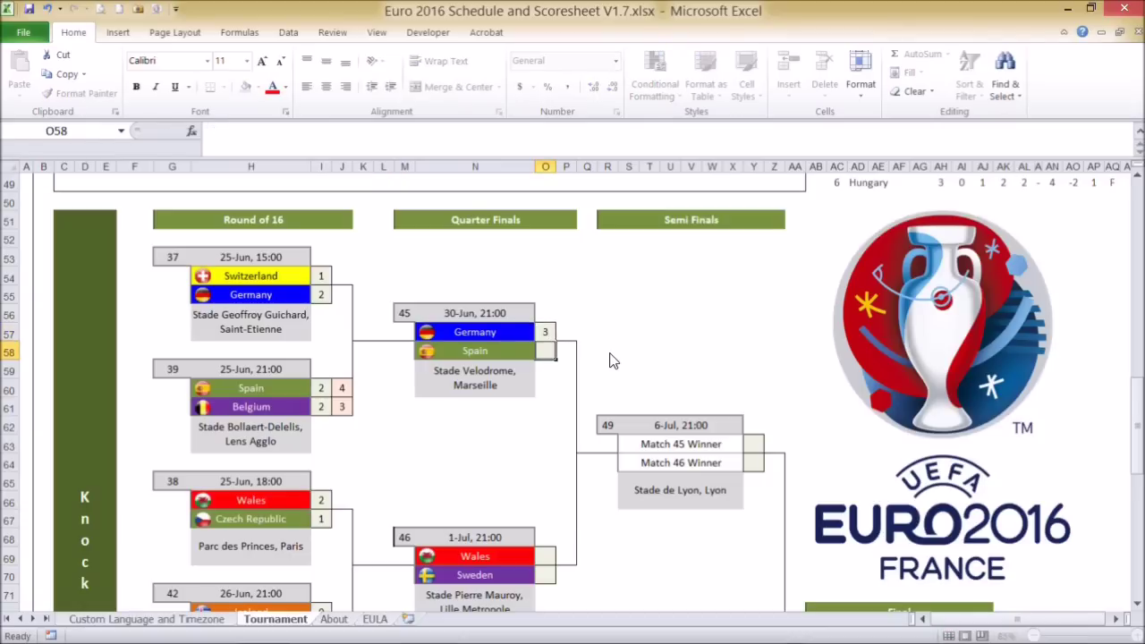
{"action": "type", "text": "2"}
{"action": "left_click", "coordinate": [607, 352]}
- Give France 2 goals in semi-final 50, beating Italy to reach the final
{"action": "scroll", "coordinate": [549, 548], "scroll_direction": "down", "scroll_amount": 3}
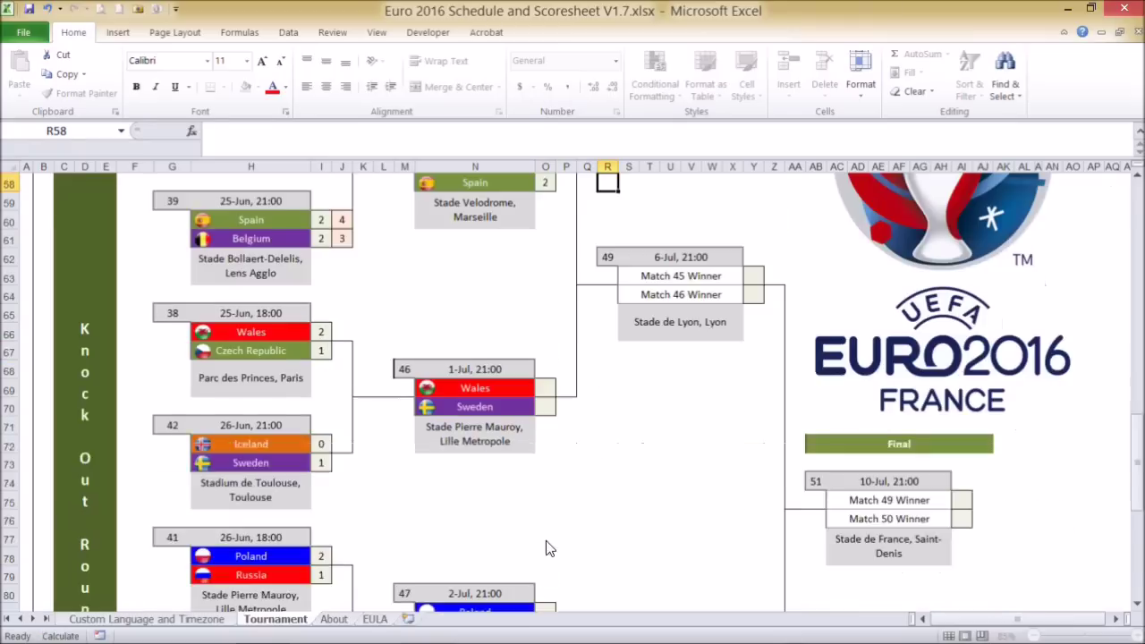
{"action": "scroll", "coordinate": [546, 548], "scroll_direction": "down", "scroll_amount": 5}
{"action": "left_click", "coordinate": [754, 464]}
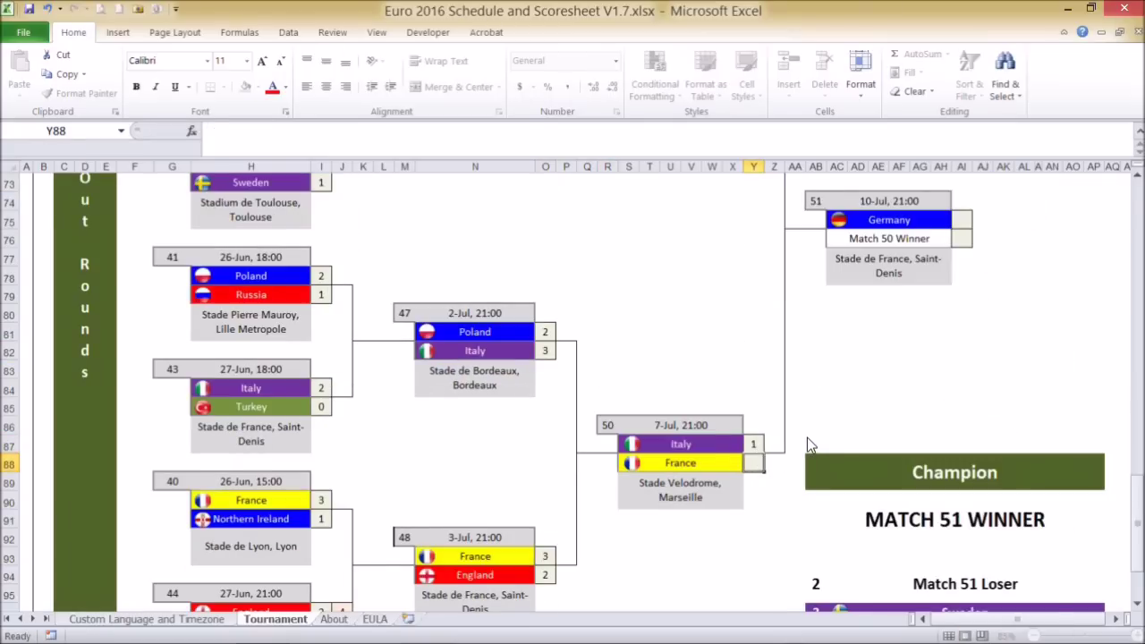
{"action": "type", "text": "2"}
{"action": "left_click", "coordinate": [750, 395]}
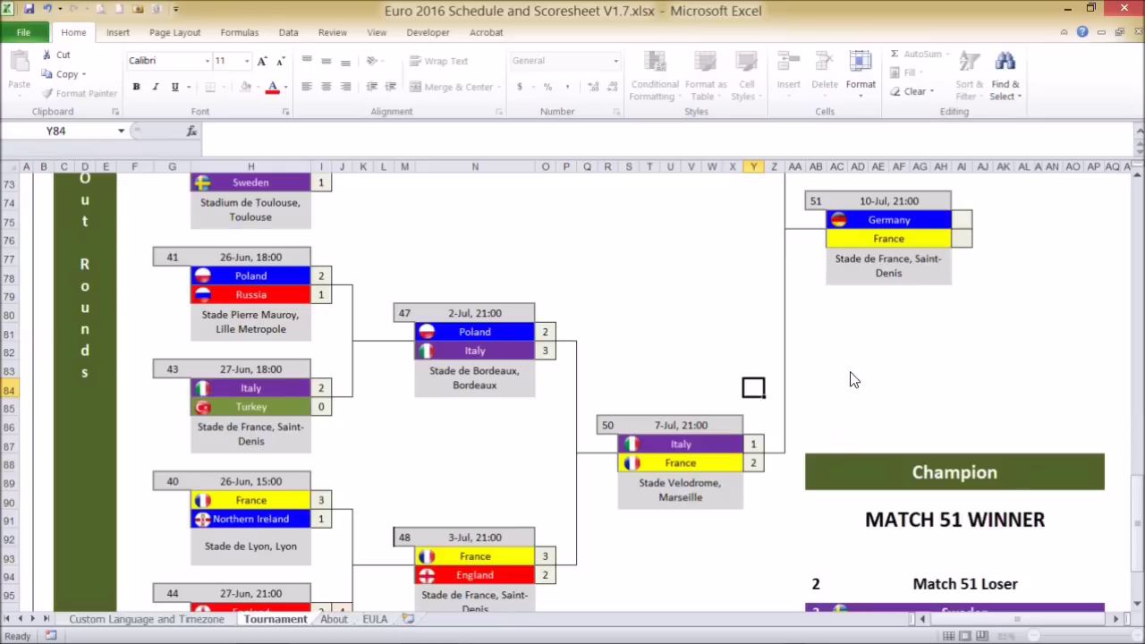
{"action": "scroll", "coordinate": [973, 369], "scroll_direction": "up", "scroll_amount": 2}
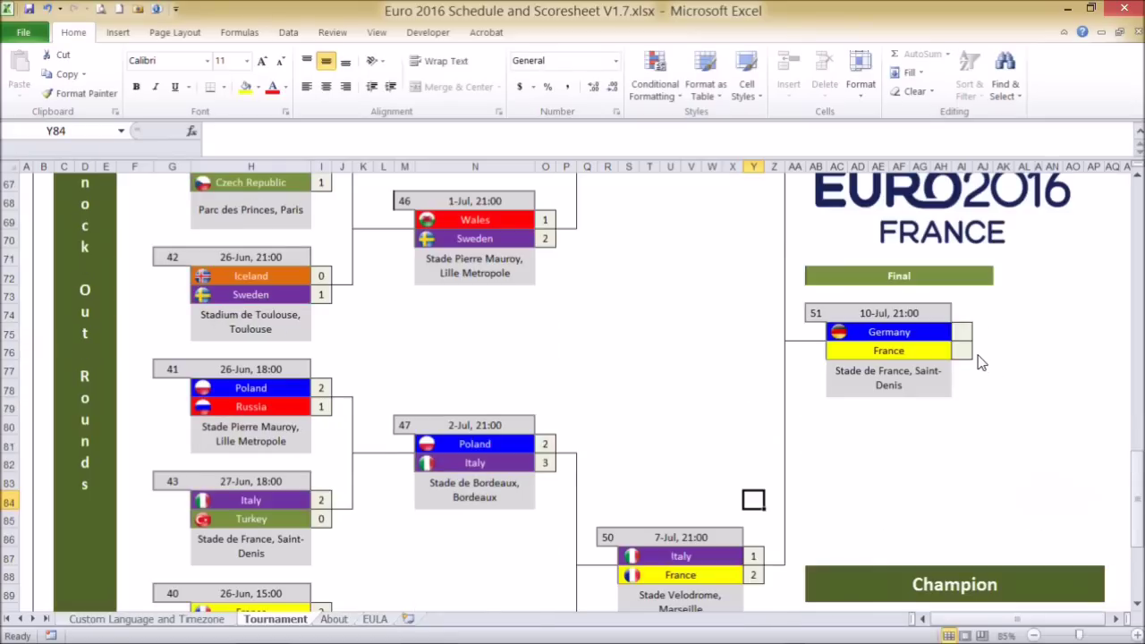
{"action": "scroll", "coordinate": [976, 367], "scroll_direction": "up", "scroll_amount": 1}
{"action": "scroll", "coordinate": [975, 366], "scroll_direction": "down", "scroll_amount": 1}
- Enter the final as Germany 2–1 France and scroll down to the GERMANY champion box
{"action": "left_click", "coordinate": [968, 337]}
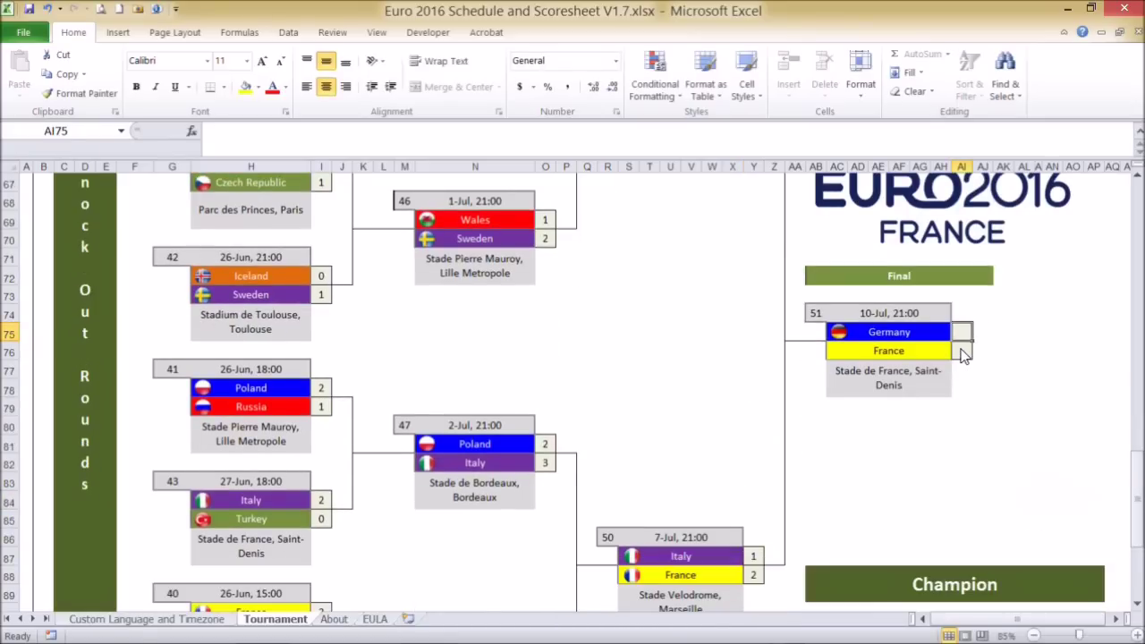
{"action": "type", "text": "2"}
{"action": "key", "text": "Return"}
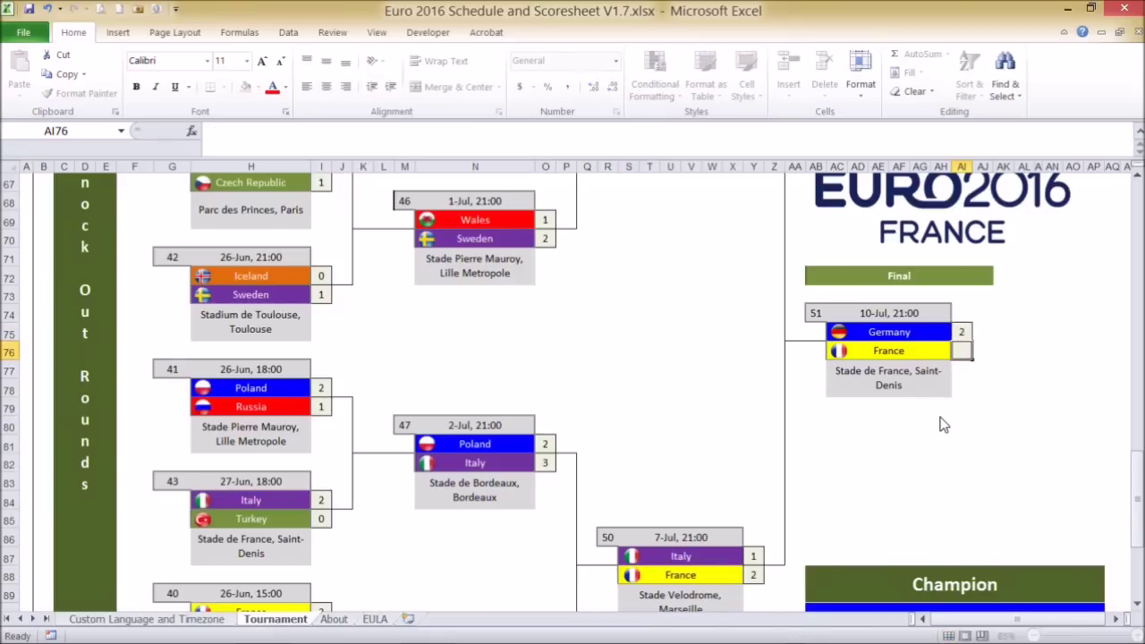
{"action": "left_click", "coordinate": [936, 447]}
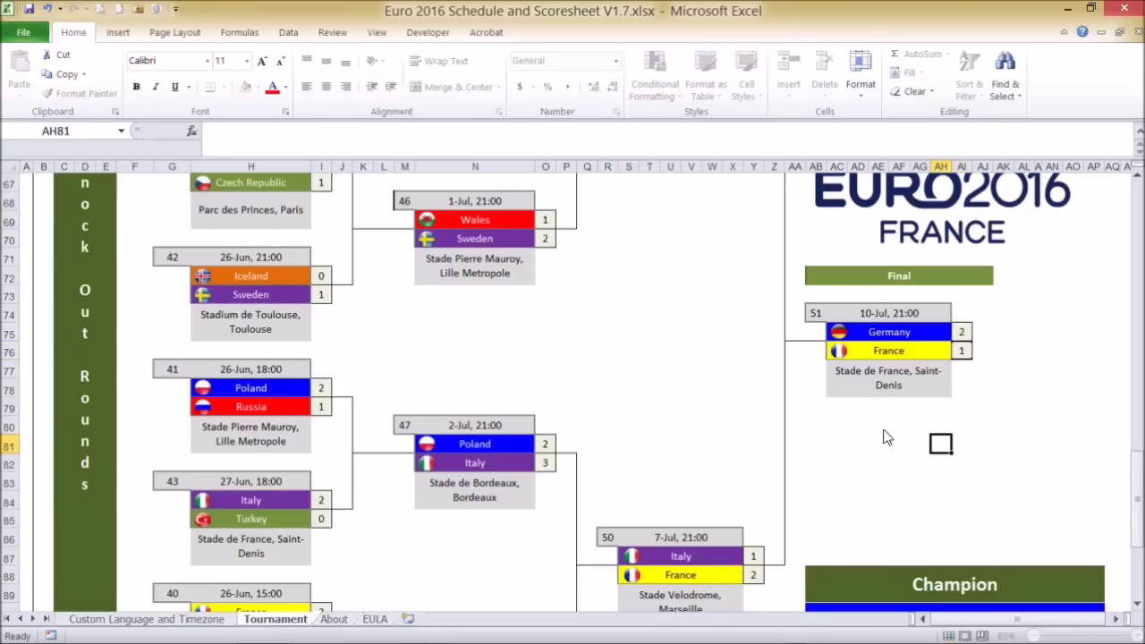
{"action": "scroll", "coordinate": [845, 410], "scroll_direction": "down", "scroll_amount": 4}
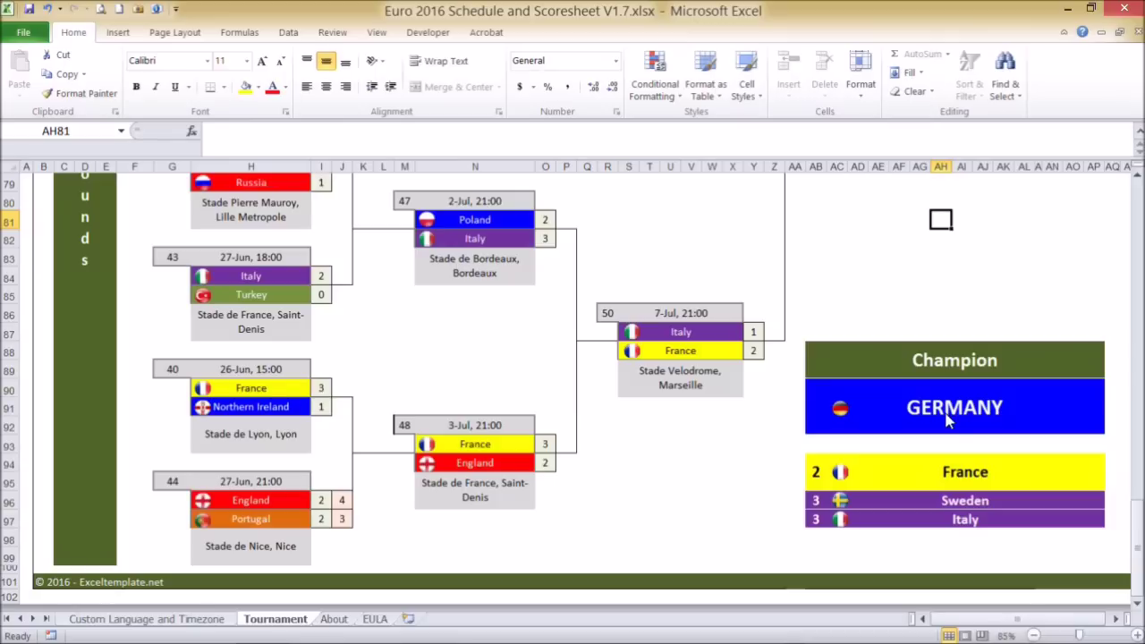
- Scroll the Tournament sheet back up to row 1 to view the group-stage results and standings
{"action": "scroll", "coordinate": [693, 447], "scroll_direction": "down", "scroll_amount": 1}
{"action": "scroll", "coordinate": [692, 447], "scroll_direction": "up", "scroll_amount": 8}
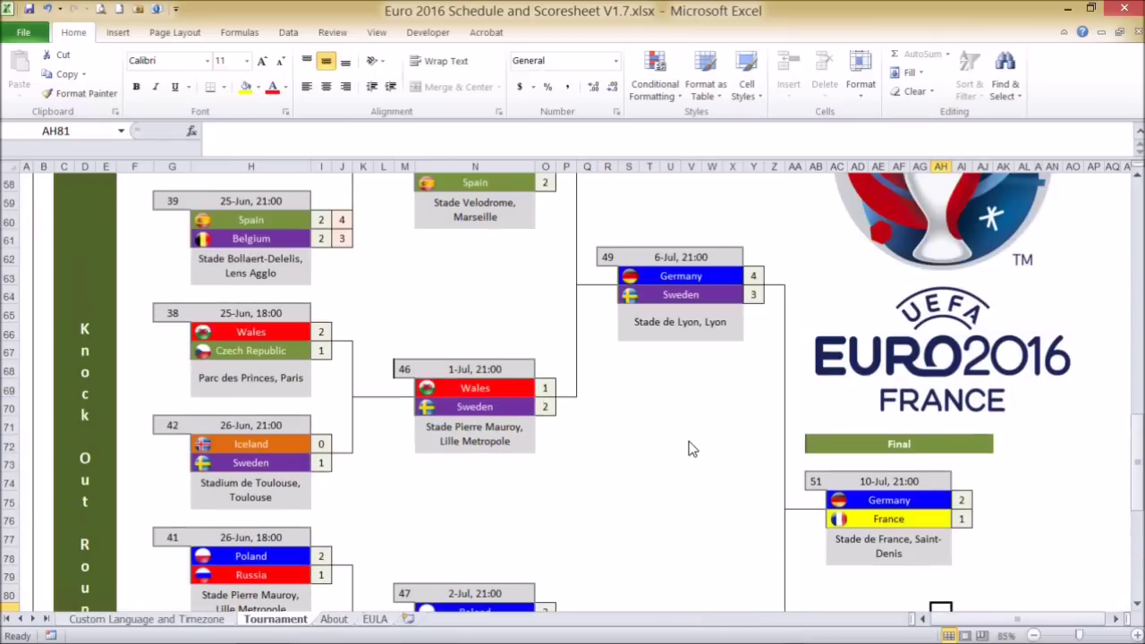
{"action": "scroll", "coordinate": [692, 447], "scroll_direction": "up", "scroll_amount": 1}
{"action": "scroll", "coordinate": [692, 448], "scroll_direction": "up", "scroll_amount": 2}
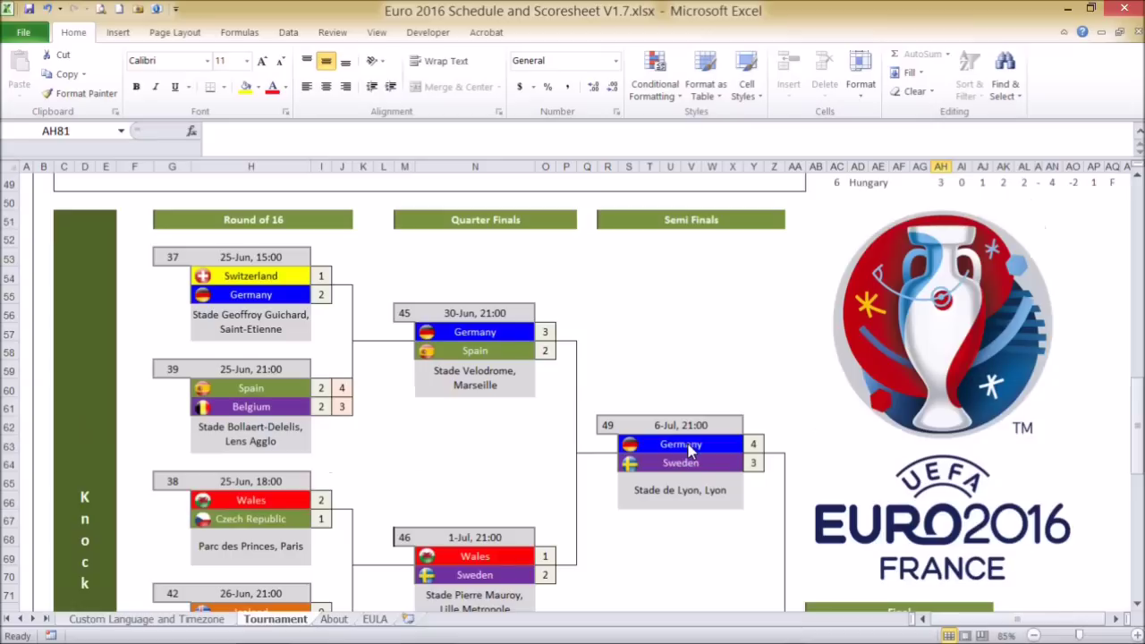
{"action": "scroll", "coordinate": [689, 455], "scroll_direction": "up", "scroll_amount": 5}
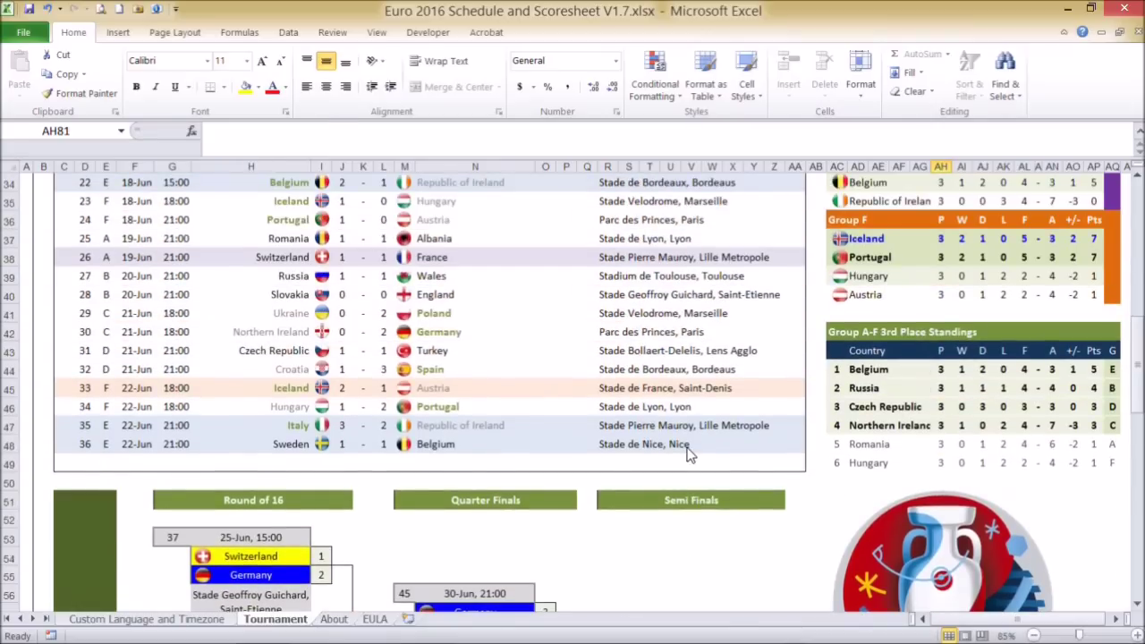
{"action": "scroll", "coordinate": [689, 455], "scroll_direction": "up", "scroll_amount": 11}
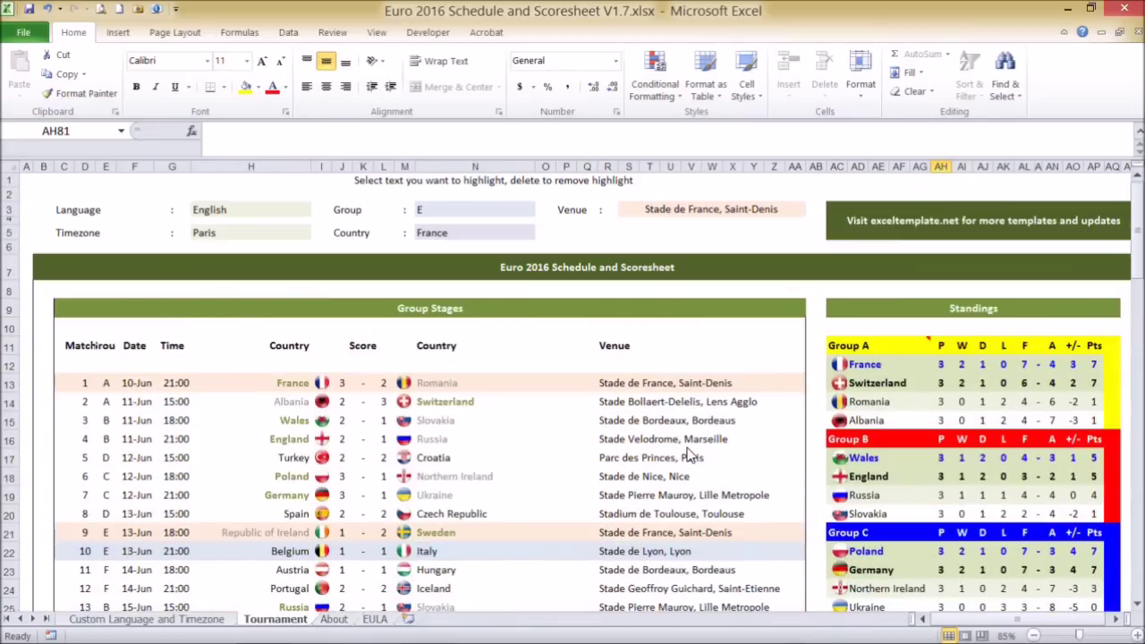